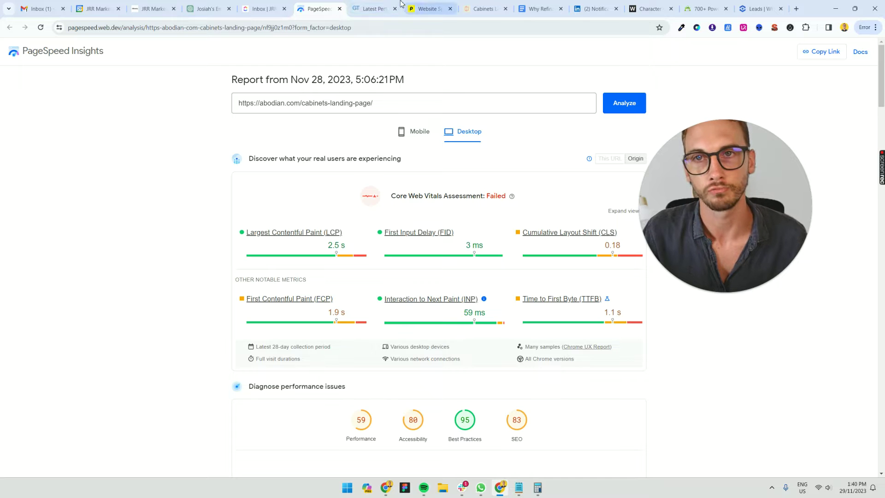
# - Compare the GTmetrix, Pingdom and PageSpeed Insights reports for the cabinets landing page
pyautogui.click(371, 9)
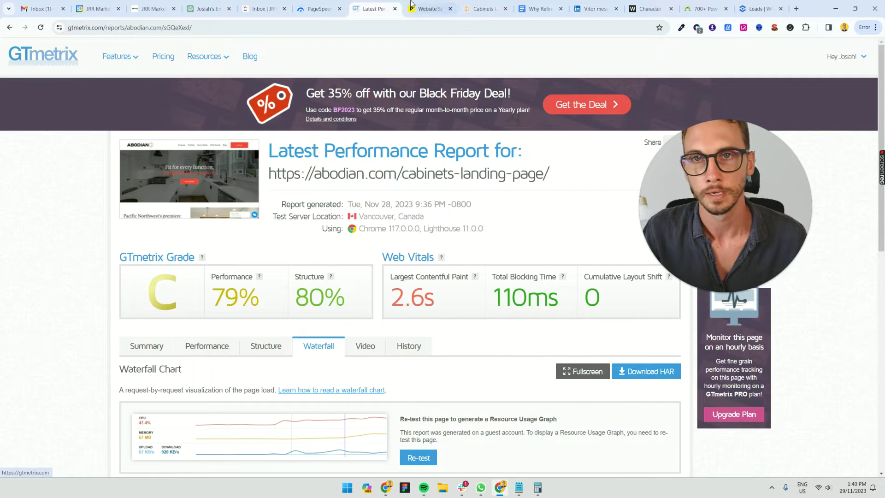
pyautogui.click(427, 8)
pyautogui.scroll(5, 187, 192)
pyautogui.scroll(7, 187, 191)
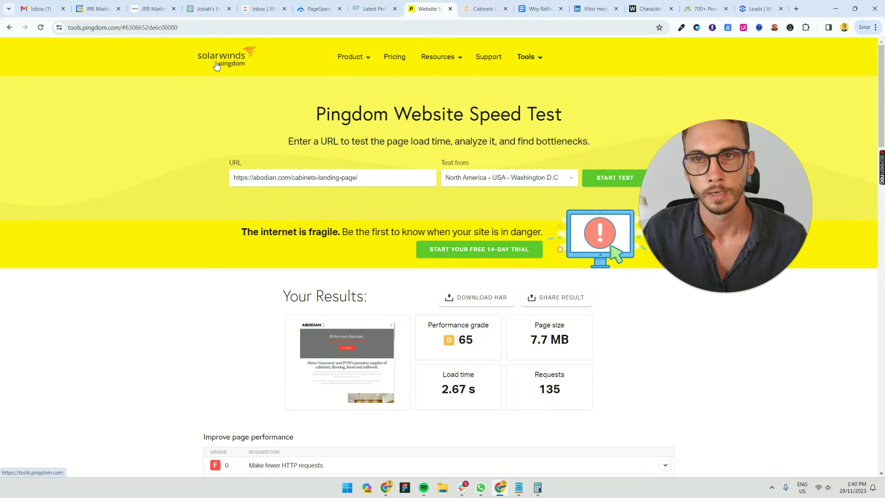
pyautogui.click(315, 8)
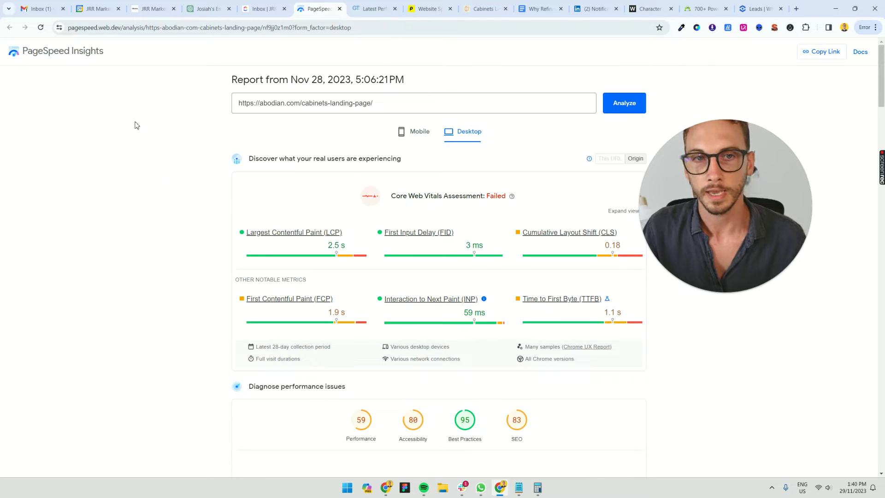
pyautogui.click(426, 8)
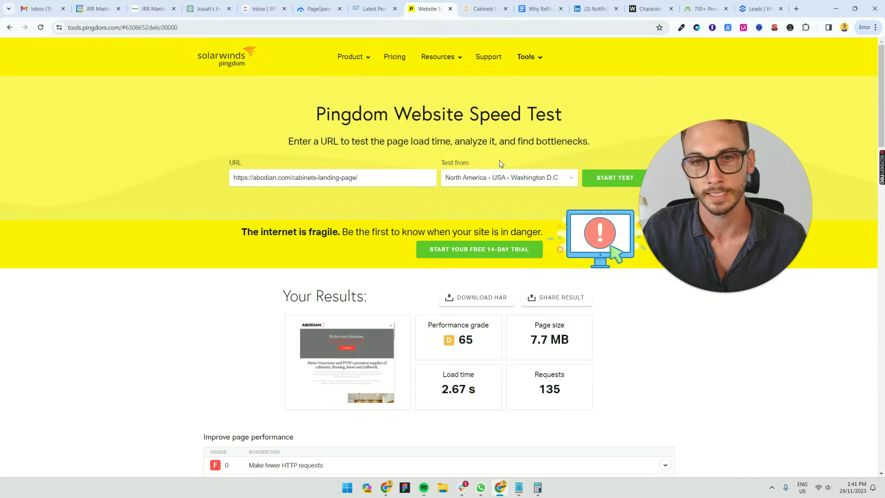
# - Return to the GTmetrix report, note the Vancouver, Canada test location and scroll down
pyautogui.click(389, 5)
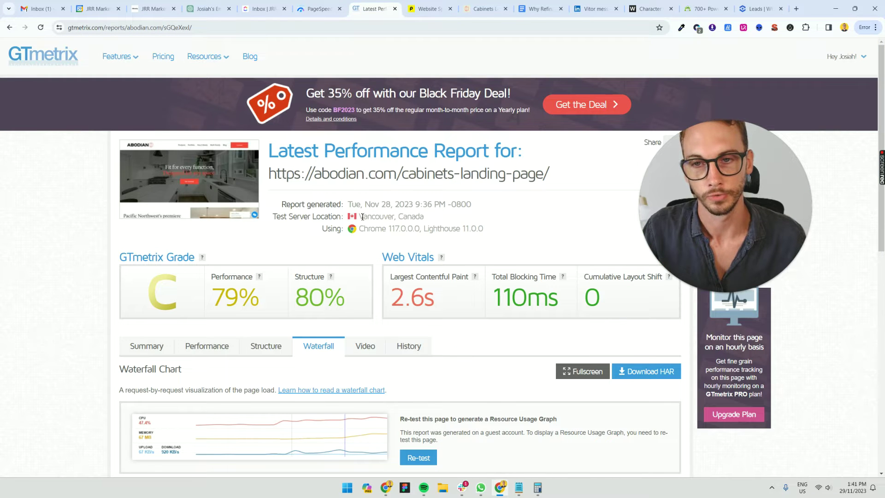
pyautogui.moveTo(362, 217); pyautogui.dragTo(429, 220)
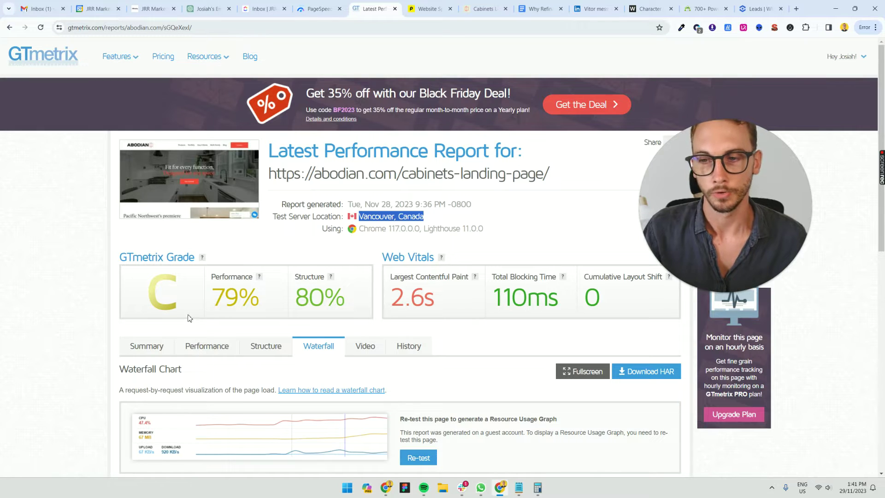
pyautogui.click(83, 320)
pyautogui.scroll(-3, 234, 223)
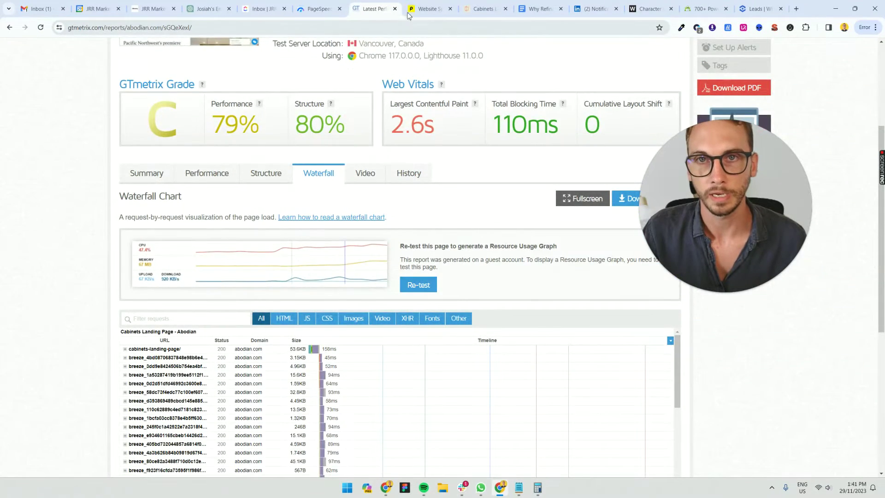
pyautogui.click(408, 13)
# - Scroll to Pingdom's content size by type table and highlight the Image row's 5.4 MB
pyautogui.scroll(-10, 207, 248)
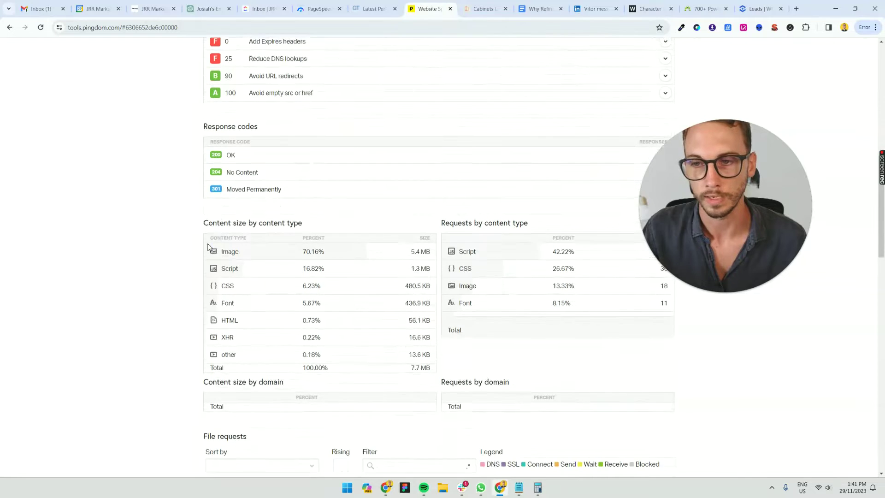
pyautogui.scroll(-2, 226, 237)
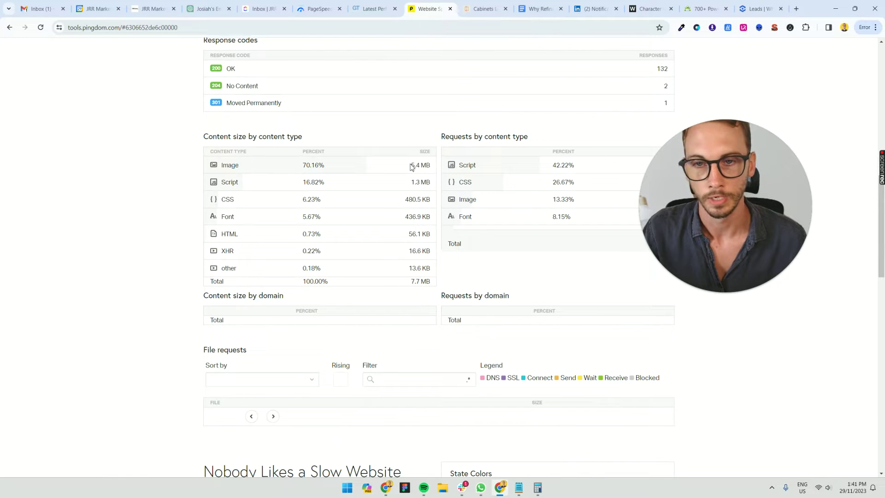
pyautogui.moveTo(410, 165); pyautogui.dragTo(433, 168)
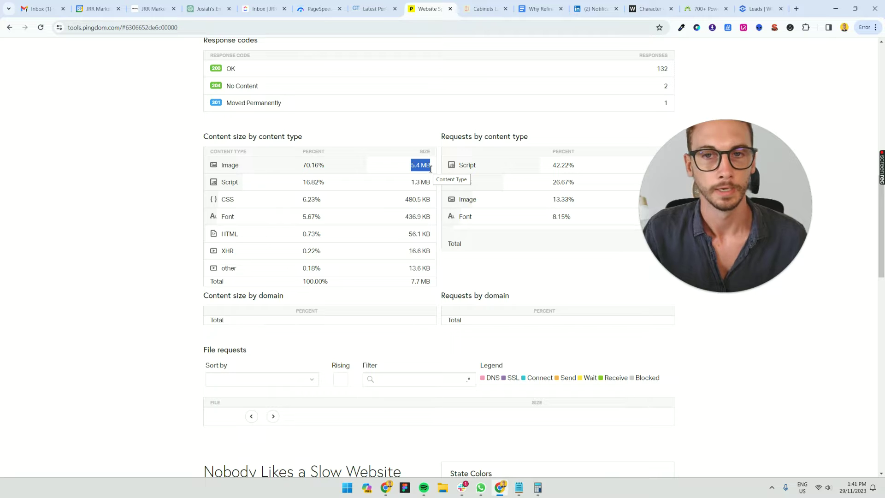
pyautogui.moveTo(433, 283); pyautogui.dragTo(214, 180)
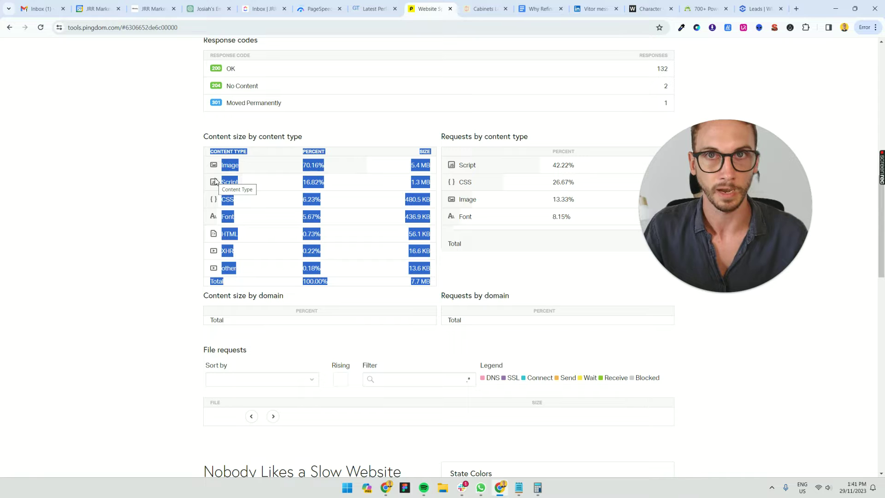
pyautogui.click(291, 152)
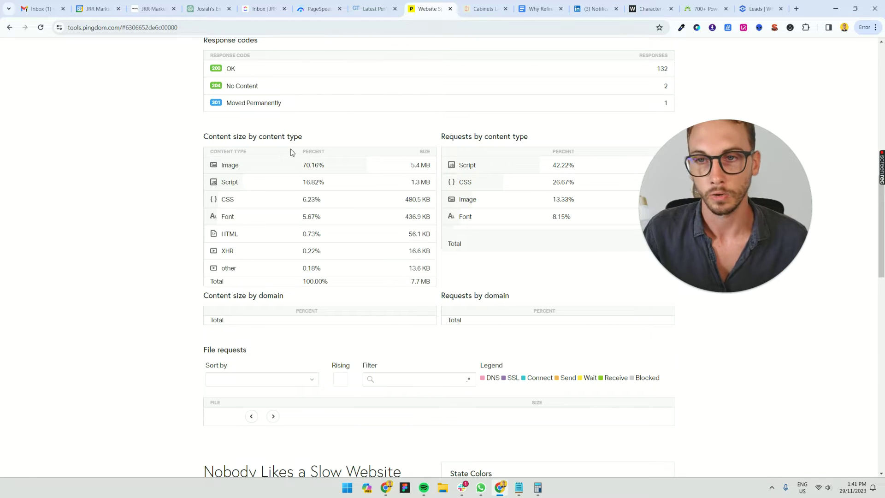
pyautogui.moveTo(392, 165); pyautogui.dragTo(440, 167)
pyautogui.click(422, 174)
pyautogui.tripleClick(413, 171)
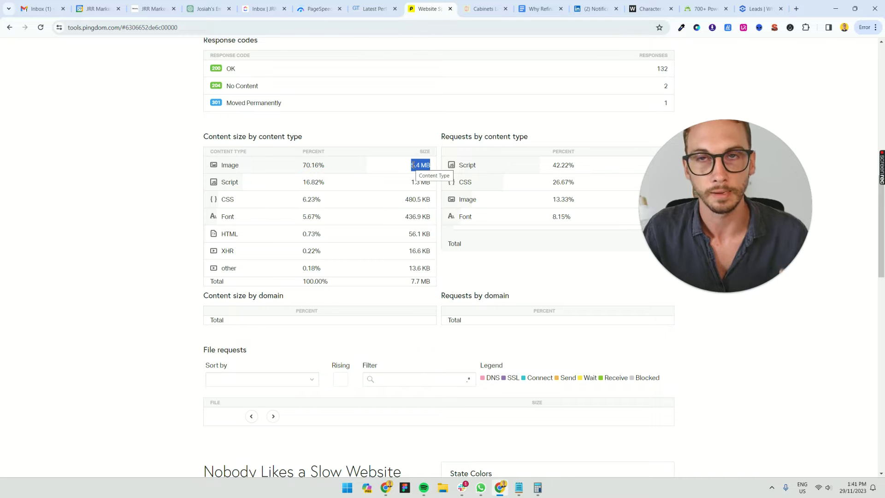
pyautogui.click(369, 9)
# - Filter the GTmetrix waterfall to Images only and check a request's timing bar
pyautogui.scroll(2, 276, 138)
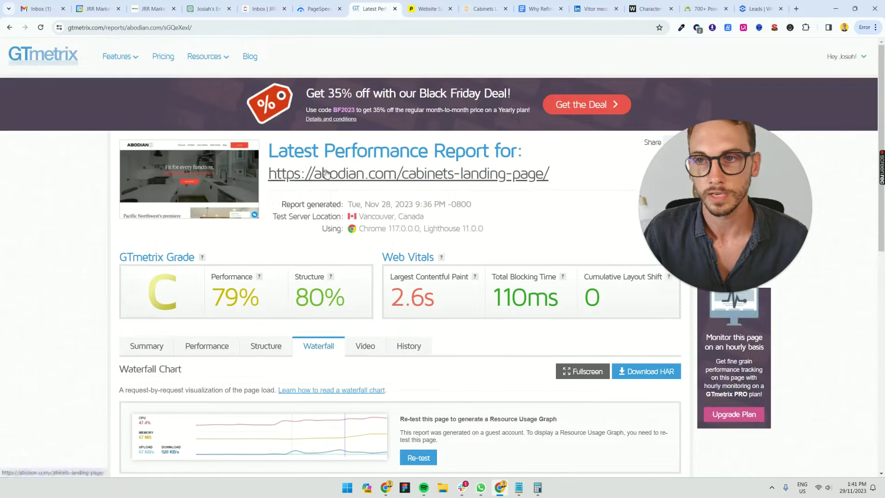
pyautogui.scroll(-1, 275, 141)
pyautogui.scroll(-3, 276, 141)
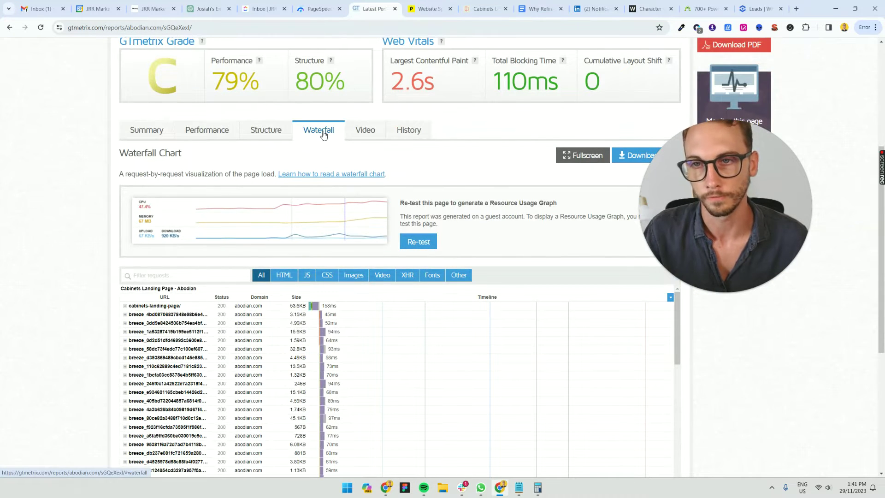
pyautogui.scroll(-3, 323, 133)
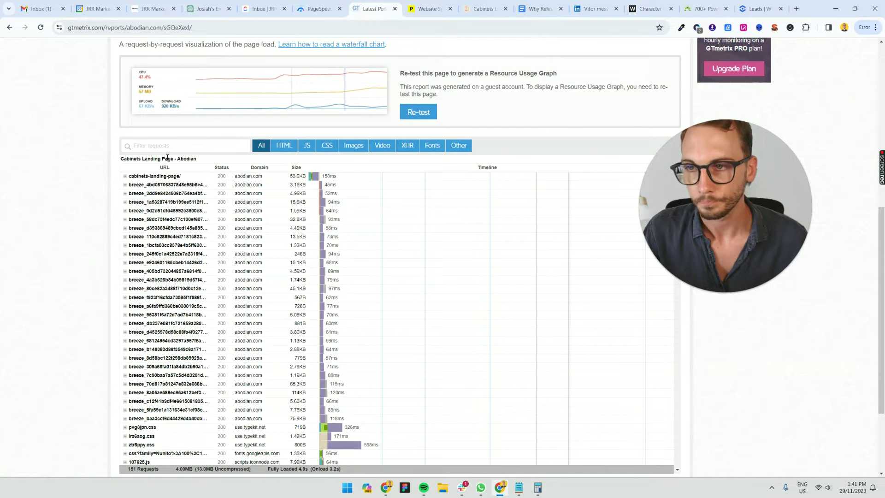
pyautogui.click(341, 148)
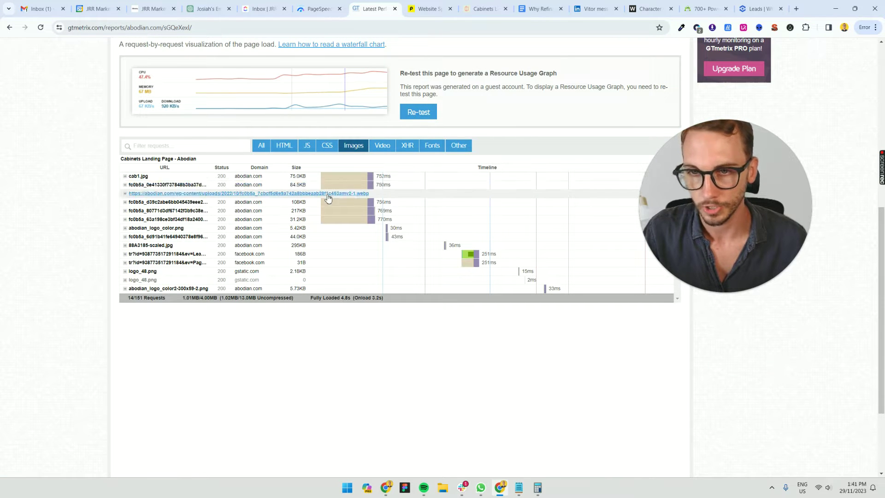
pyautogui.moveTo(372, 178)
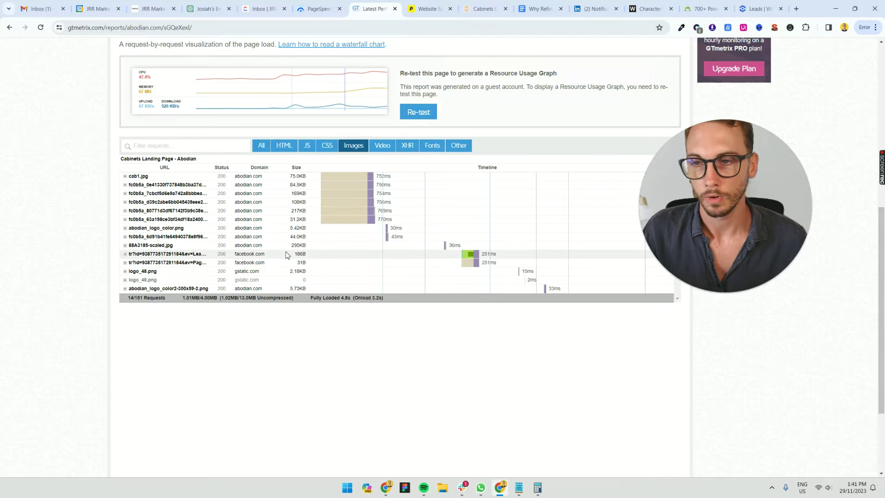
pyautogui.click(423, 9)
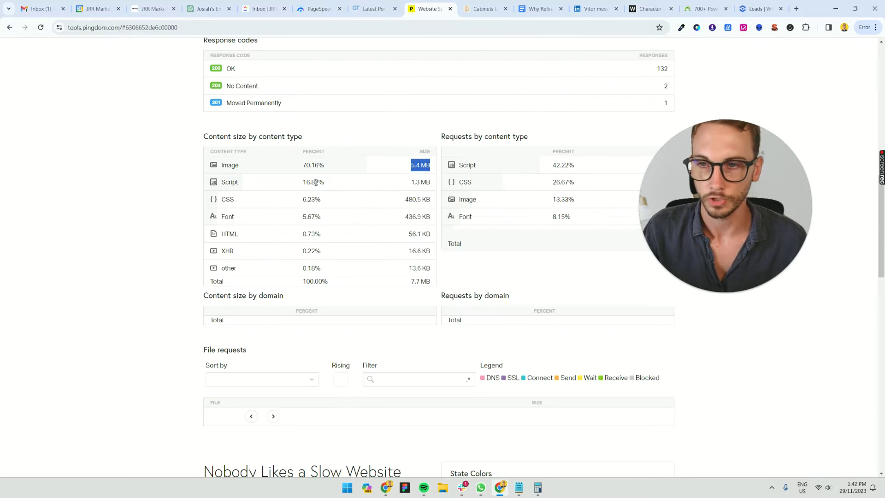
pyautogui.click(357, 9)
pyautogui.scroll(3, 346, 149)
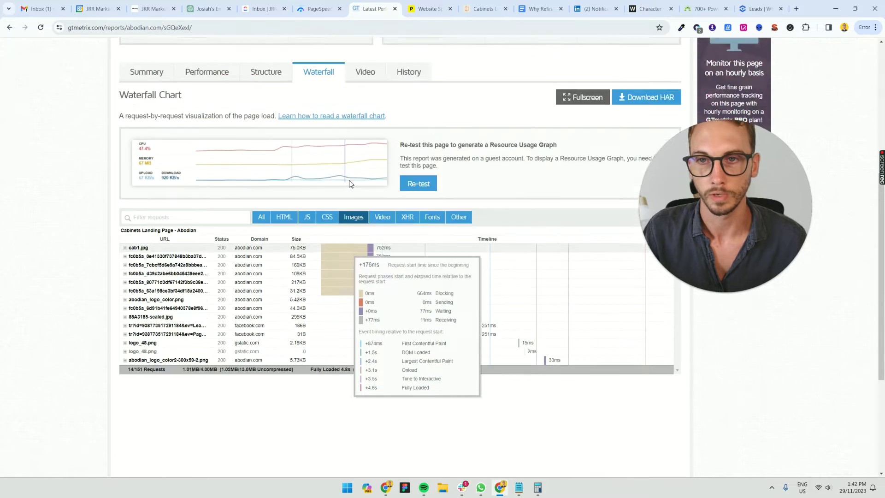
# - Scroll the PageSpeed Insights report down to 'Avoid enormous network payloads'
pyautogui.click(319, 9)
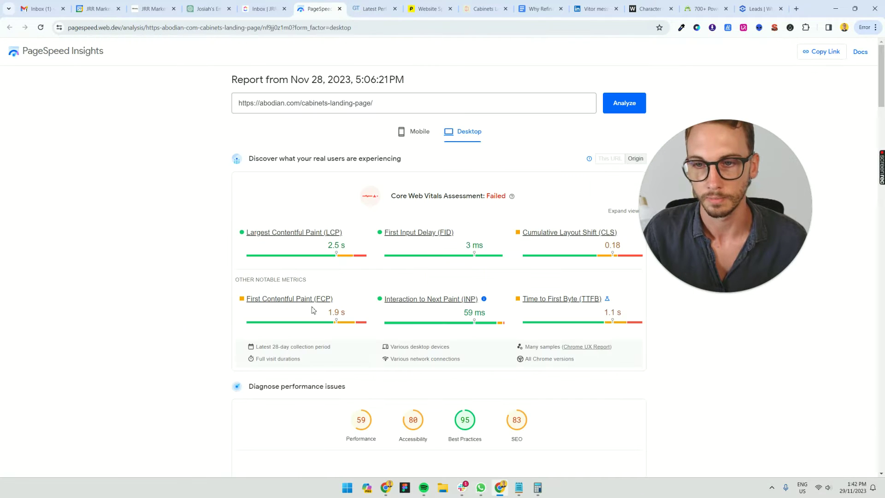
pyautogui.scroll(-8, 398, 211)
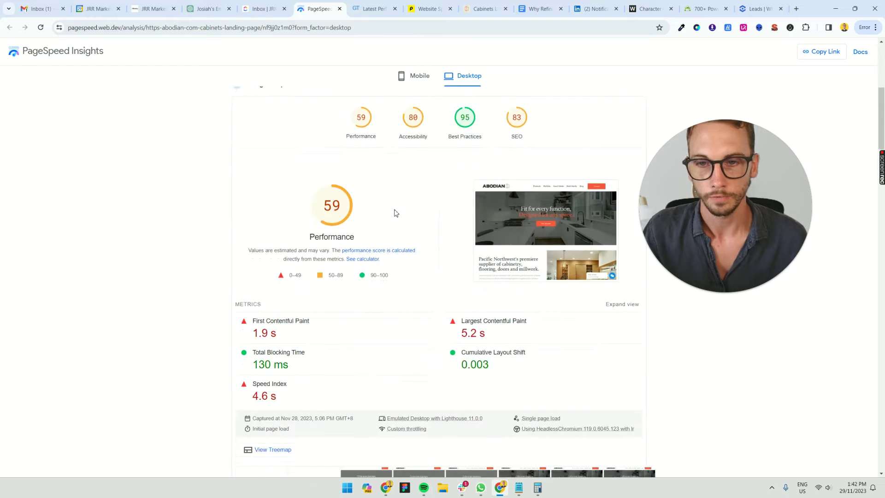
pyautogui.scroll(-3, 395, 213)
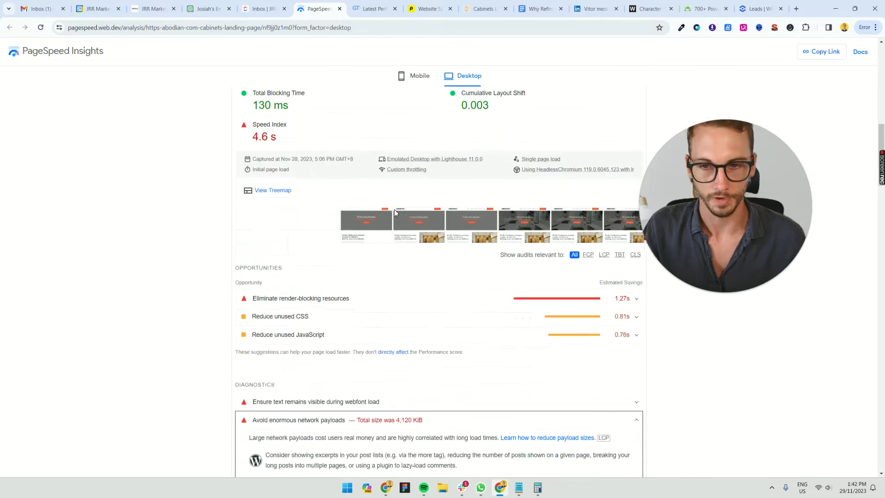
pyautogui.scroll(-3, 352, 229)
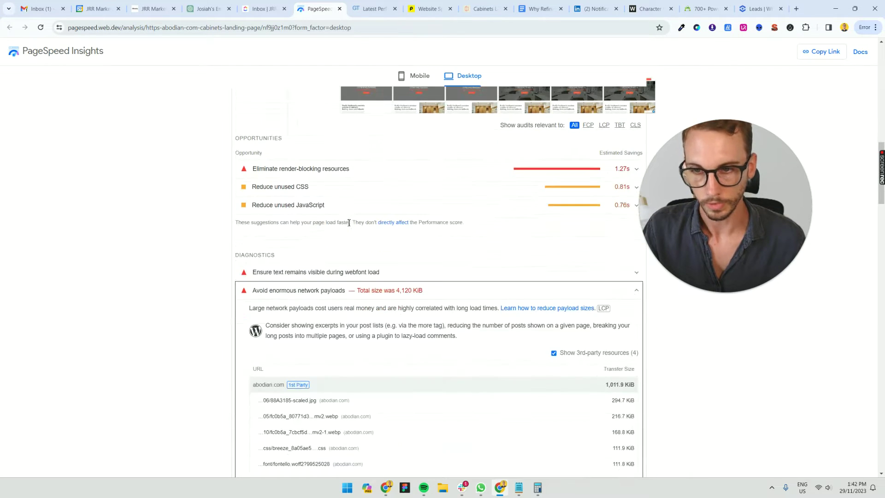
pyautogui.scroll(-2, 392, 272)
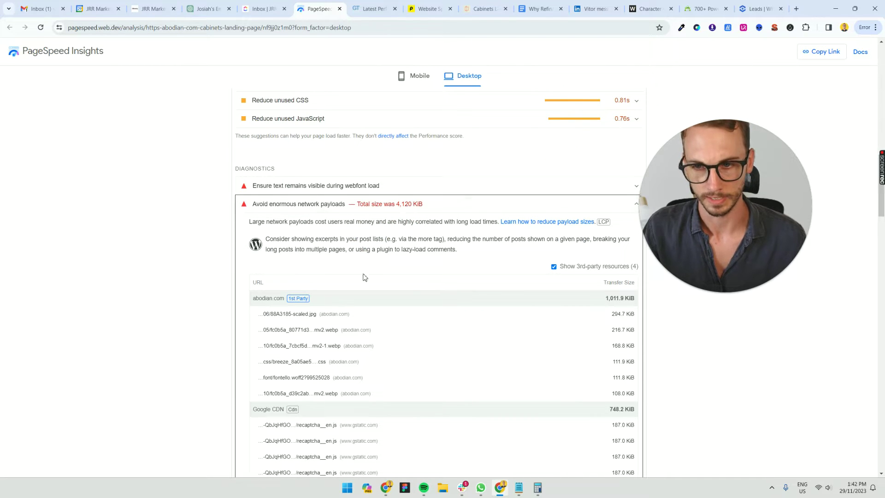
pyautogui.scroll(-2, 365, 277)
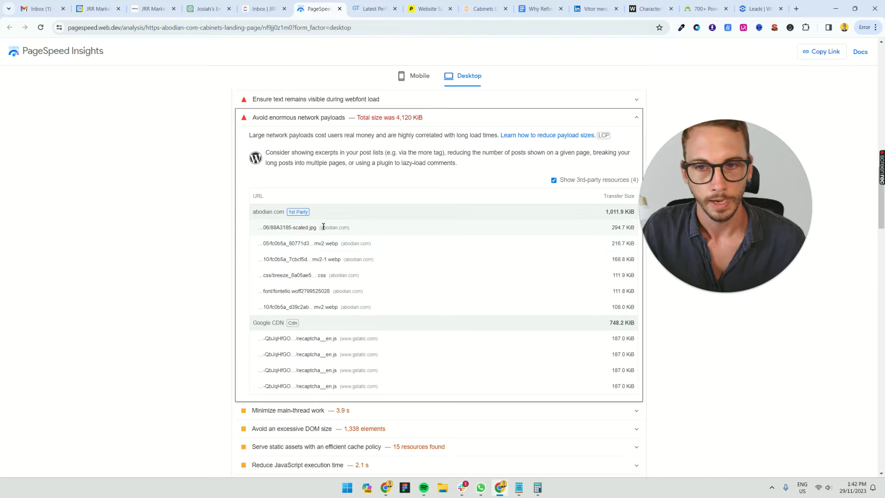
# - Open 88A3185-scaled.jpg and the second-largest abodian.com image in new tabs
pyautogui.rightClick(303, 232)
pyautogui.click(325, 239)
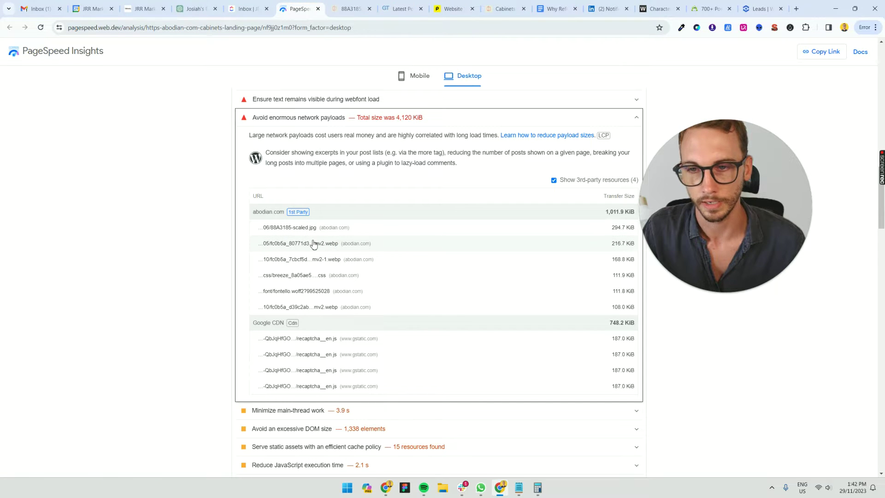
pyautogui.rightClick(313, 245)
pyautogui.click(326, 251)
# - View the 88A3185-scaled.jpg kitchen photo at full size, then fit it to the window
pyautogui.click(330, 9)
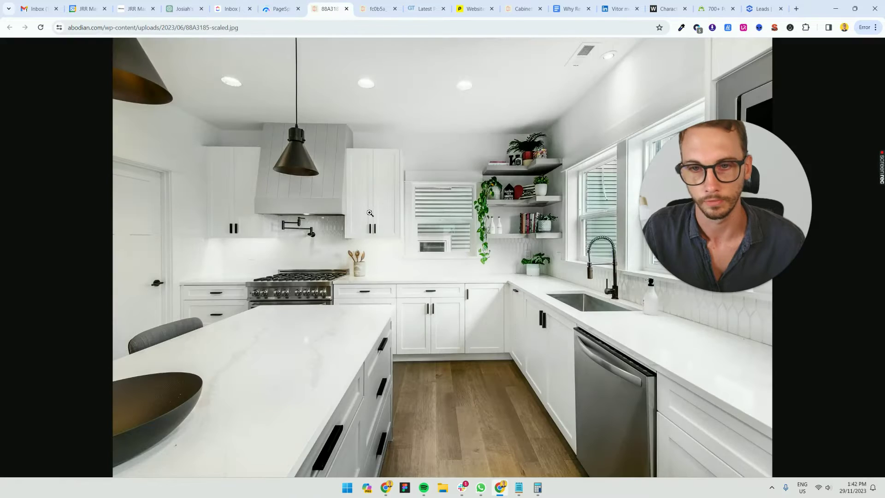
pyautogui.click(368, 217)
pyautogui.click(377, 276)
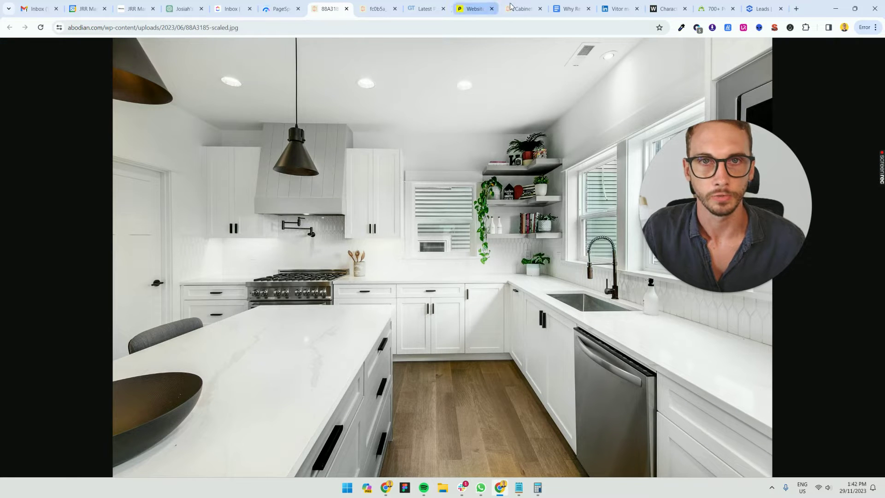
# - Scroll the Abodian cabinets landing page down toward the footer and back up
pyautogui.click(531, 14)
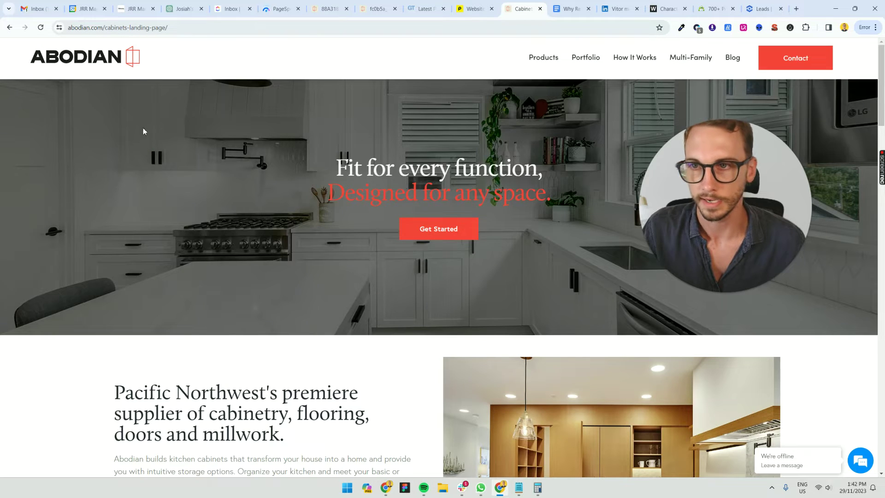
pyautogui.scroll(-15, 312, 173)
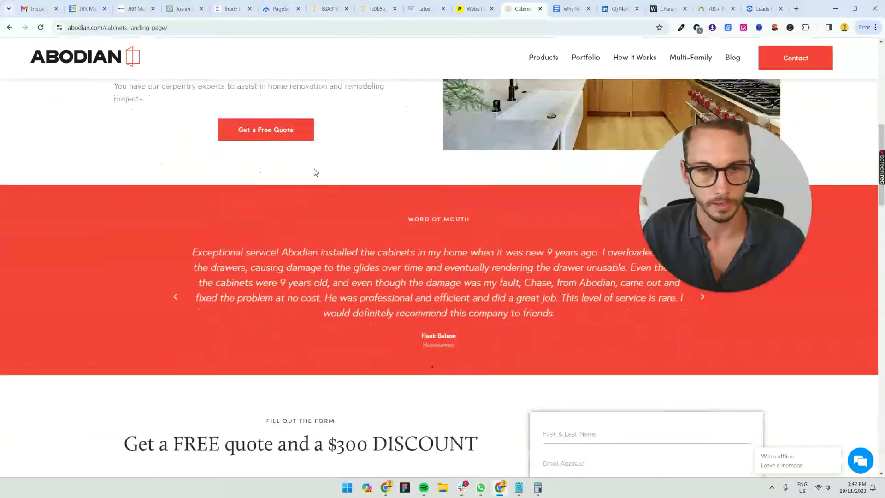
pyautogui.scroll(-12, 324, 179)
pyautogui.scroll(5, 572, 225)
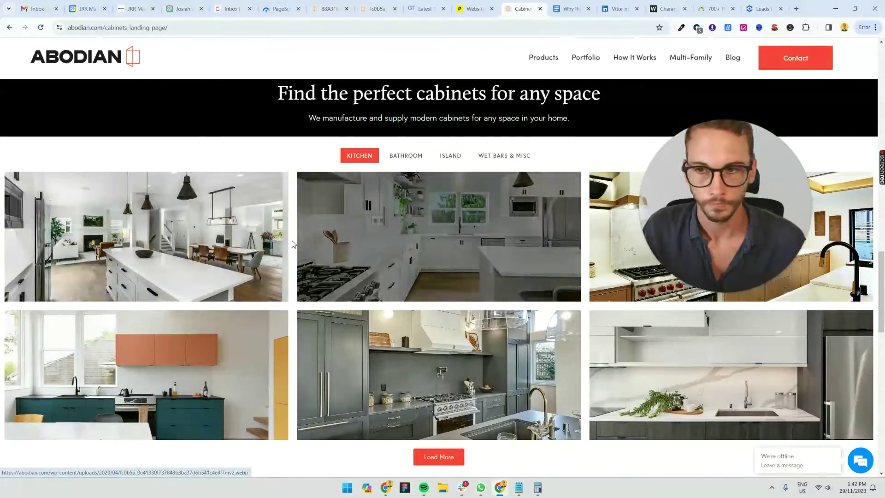
pyautogui.scroll(-15, 632, 233)
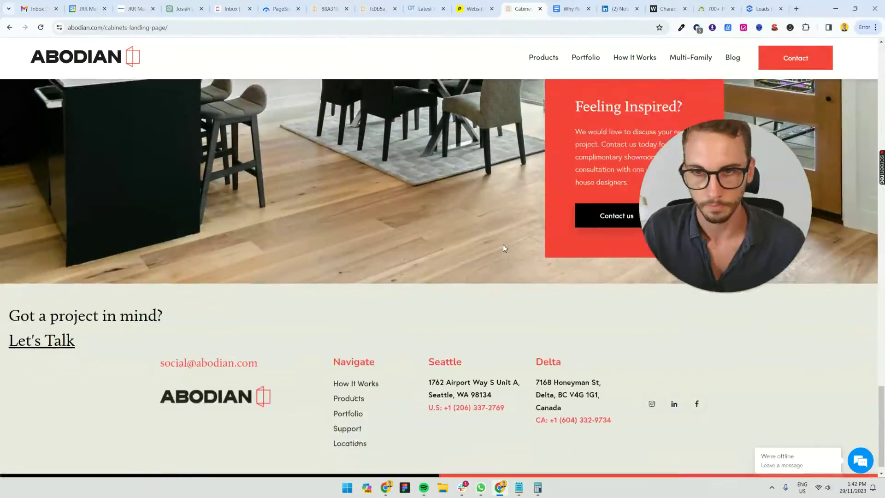
pyautogui.scroll(20, 373, 262)
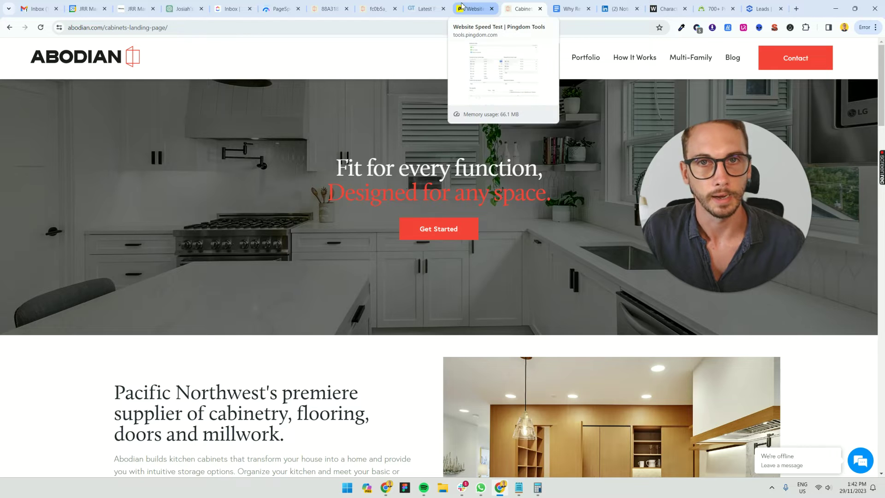
# - Zoom in and out on the grey webp and 88A3185-scaled.jpg kitchen images, then close the JPG
pyautogui.click(375, 9)
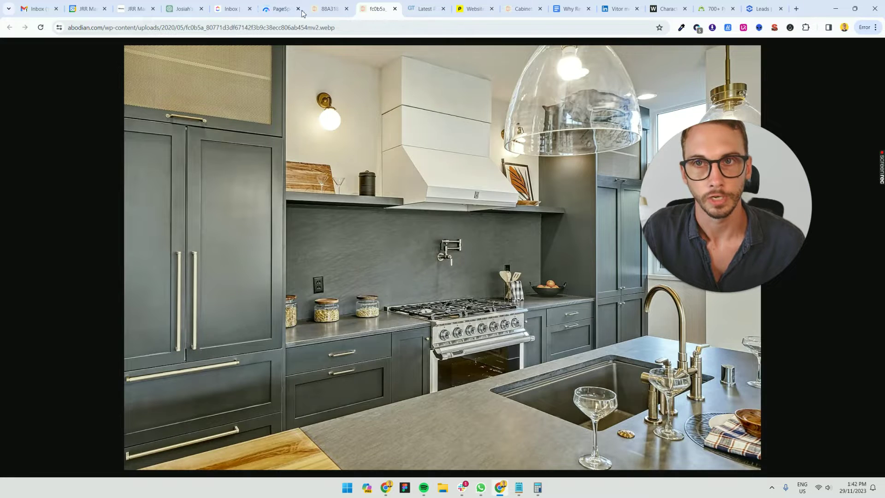
pyautogui.click(325, 8)
pyautogui.click(380, 251)
pyautogui.click(380, 252)
pyautogui.click(488, 346)
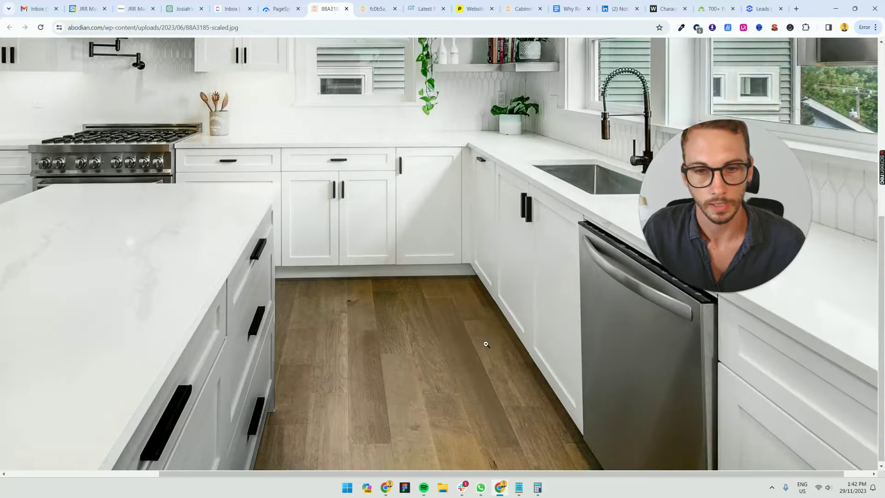
pyautogui.click(298, 223)
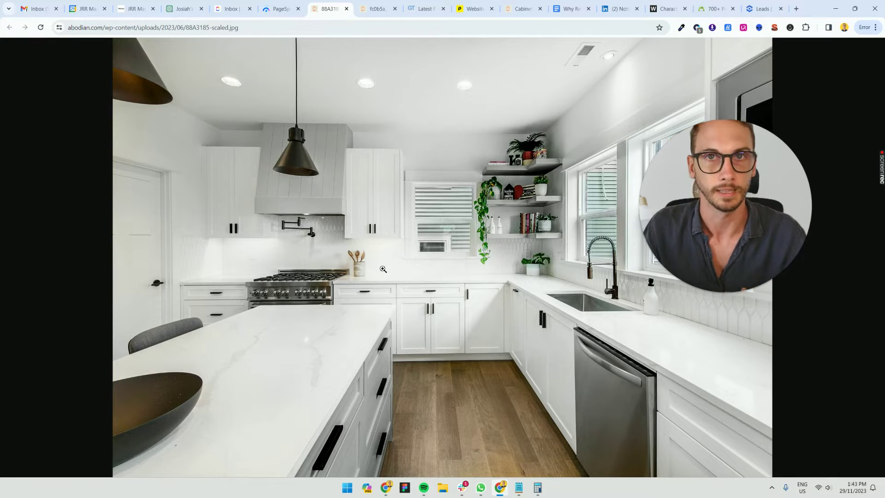
pyautogui.click(347, 8)
pyautogui.click(280, 9)
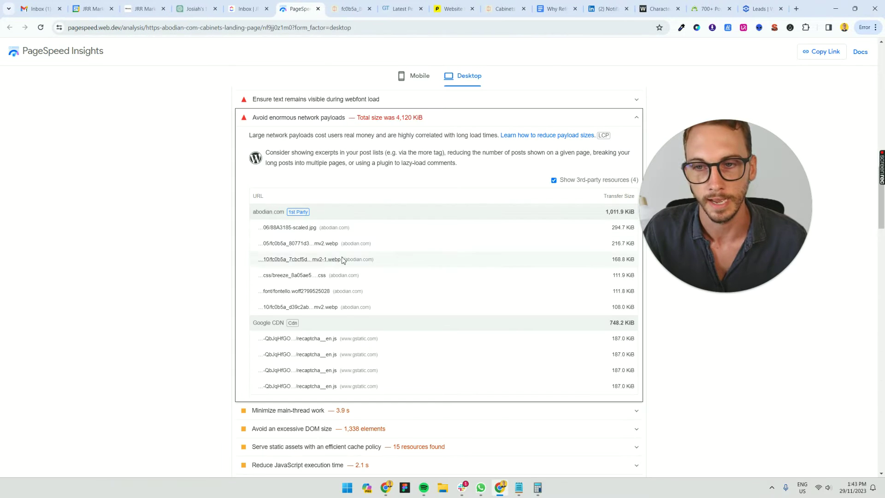
# - Scroll the network payloads table, then open Breeze Settings from the WordPress admin bar
pyautogui.scroll(-4, 343, 315)
pyautogui.scroll(3, 340, 310)
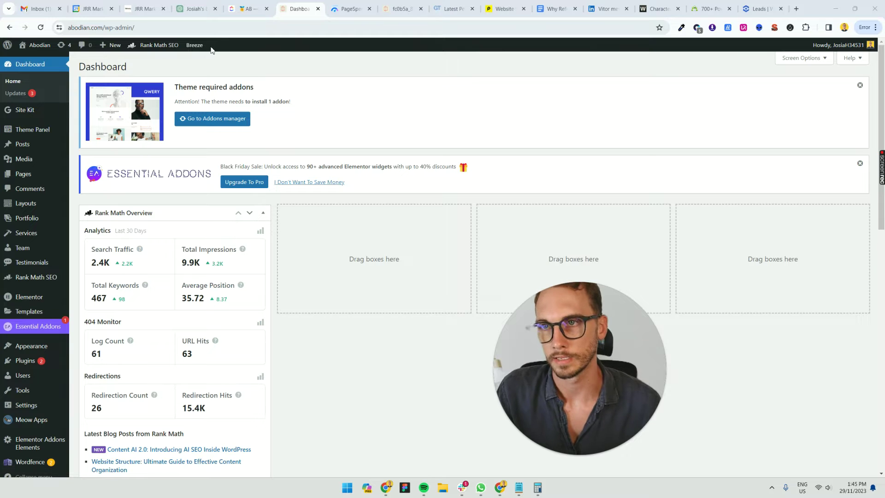
pyautogui.moveTo(198, 47)
pyautogui.click(197, 85)
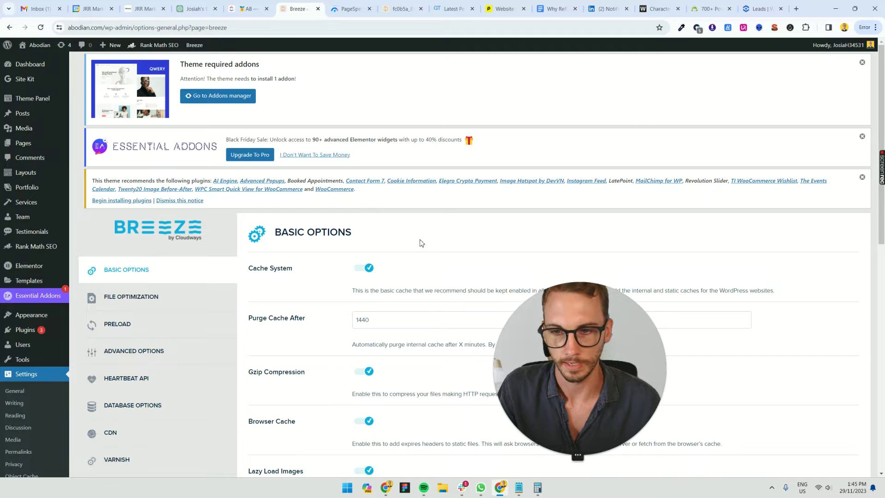
# - Open Breeze File Optimization and review the HTML, CSS and JS minify settings
pyautogui.scroll(-2, 411, 234)
pyautogui.click(184, 221)
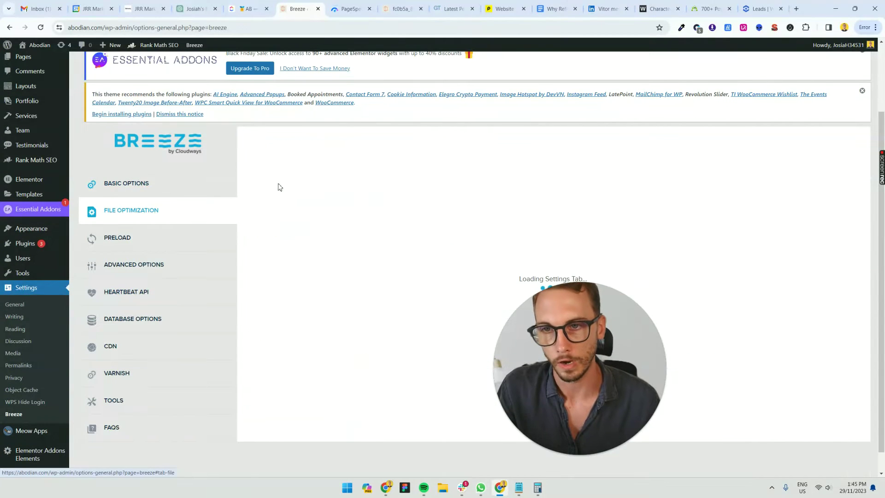
pyautogui.scroll(-3, 365, 144)
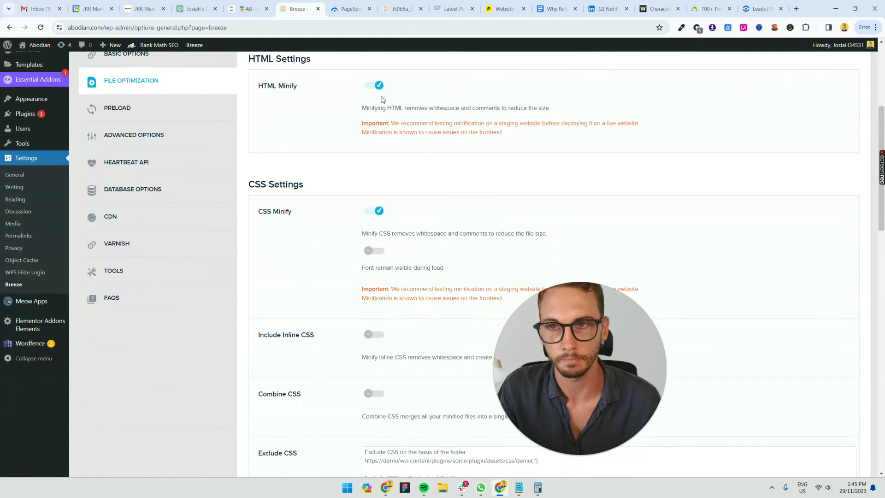
pyautogui.scroll(-1, 330, 134)
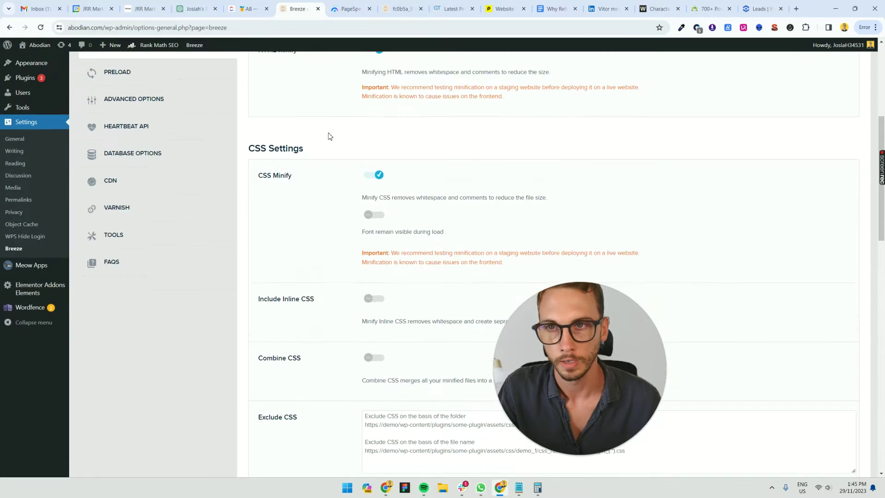
pyautogui.scroll(2, 275, 201)
pyautogui.scroll(-2, 320, 225)
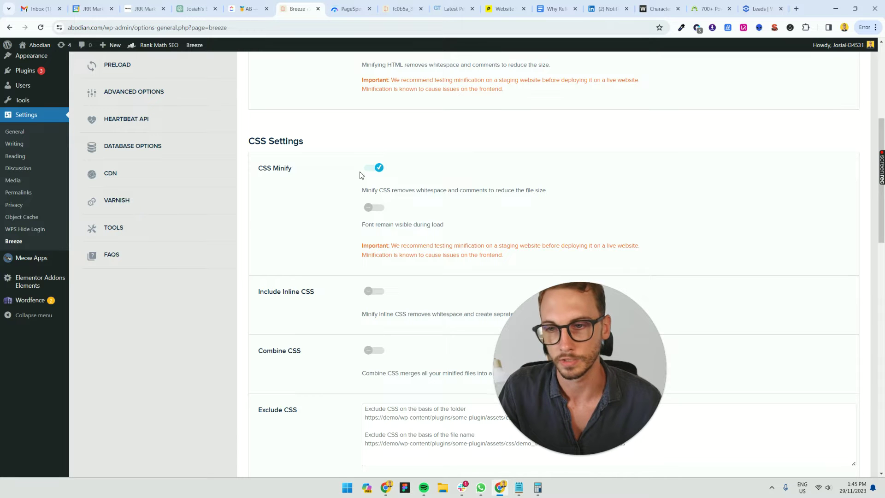
pyautogui.scroll(-6, 361, 175)
pyautogui.scroll(-10, 361, 175)
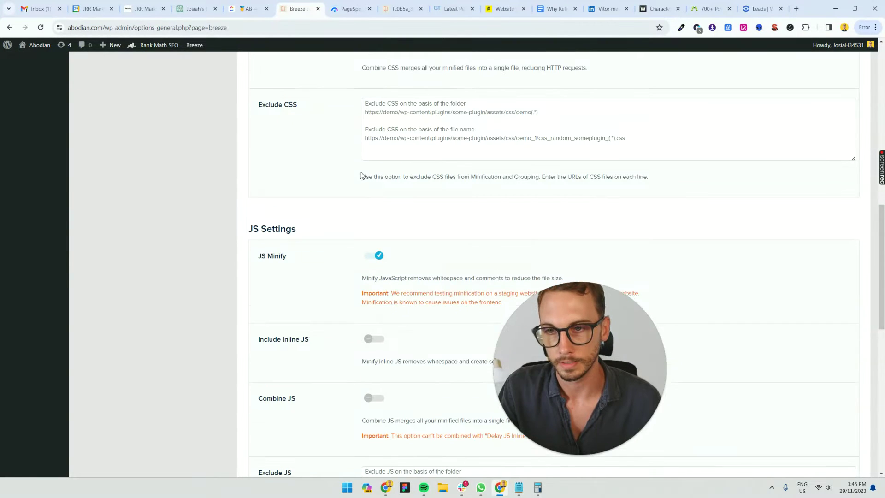
pyautogui.scroll(17, 397, 300)
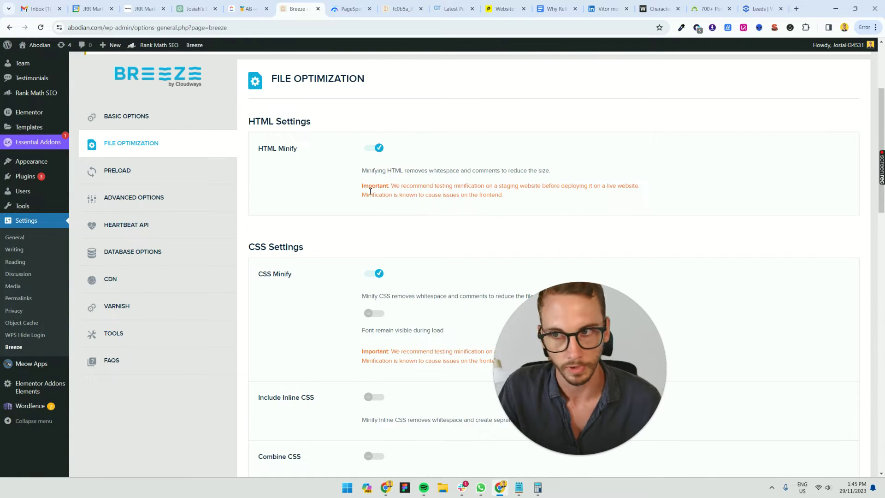
pyautogui.click(206, 174)
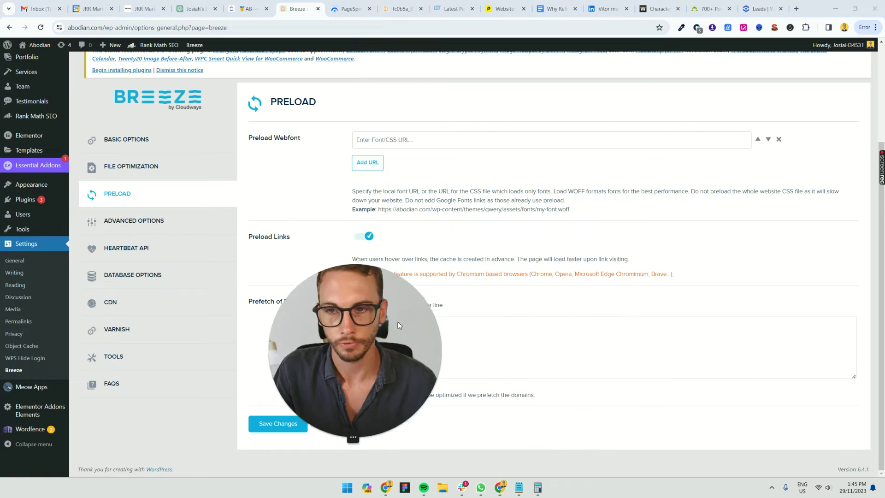
# - Copy the fontello.woff URL from PageSpeed Insights and paste it into Breeze's Preload Webfont field
pyautogui.click(396, 143)
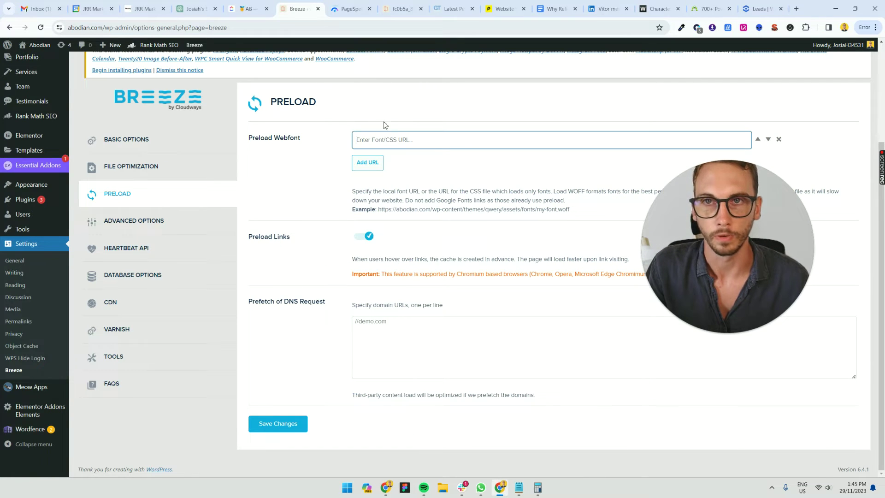
pyautogui.click(348, 9)
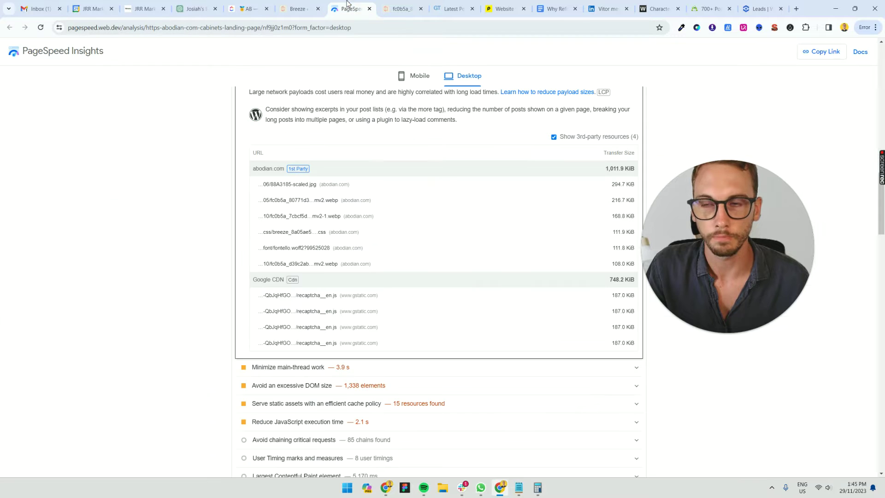
pyautogui.rightClick(296, 249)
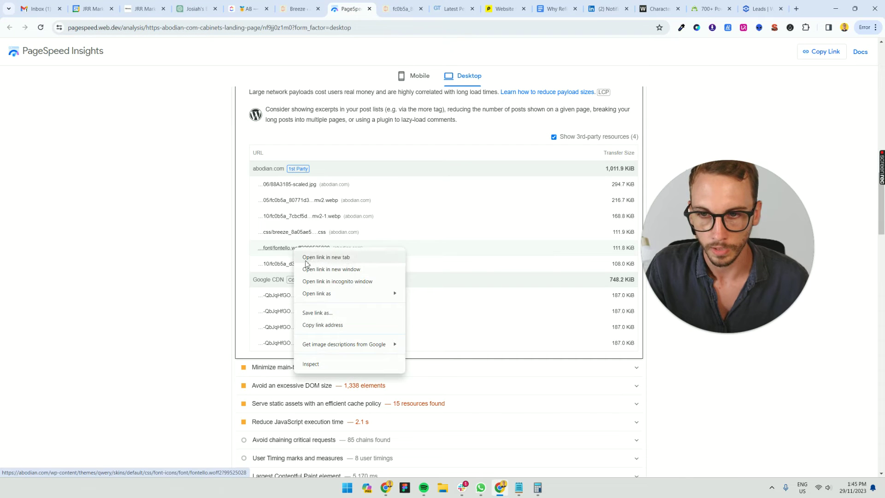
pyautogui.click(324, 324)
pyautogui.click(299, 9)
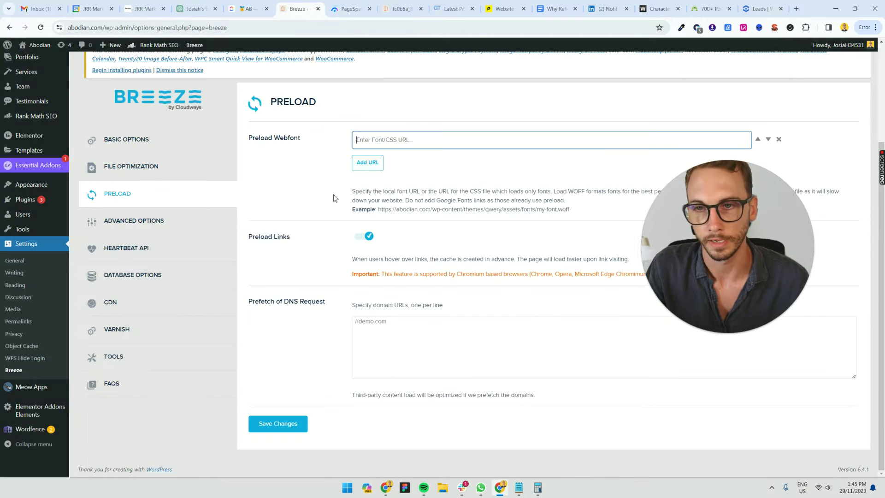
pyautogui.click(395, 134)
pyautogui.hotkey('ctrl', 'v')
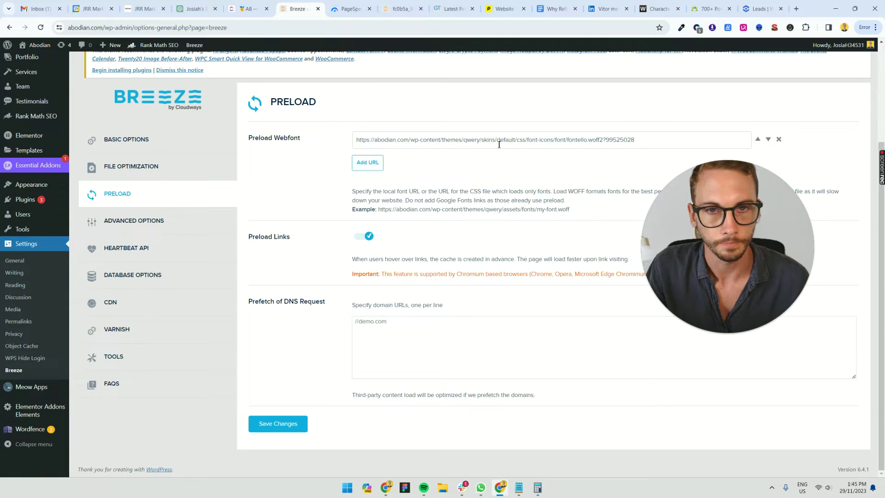
pyautogui.moveTo(497, 143); pyautogui.dragTo(635, 140)
pyautogui.click(616, 138)
# - Add a second empty Preload Webfont entry and check the pasted fontello URL
pyautogui.click(369, 163)
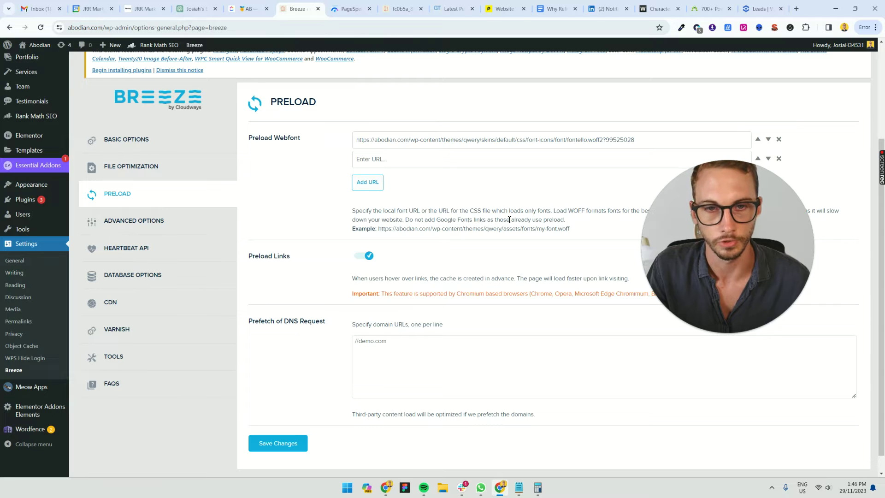
pyautogui.moveTo(401, 220); pyautogui.dragTo(540, 221)
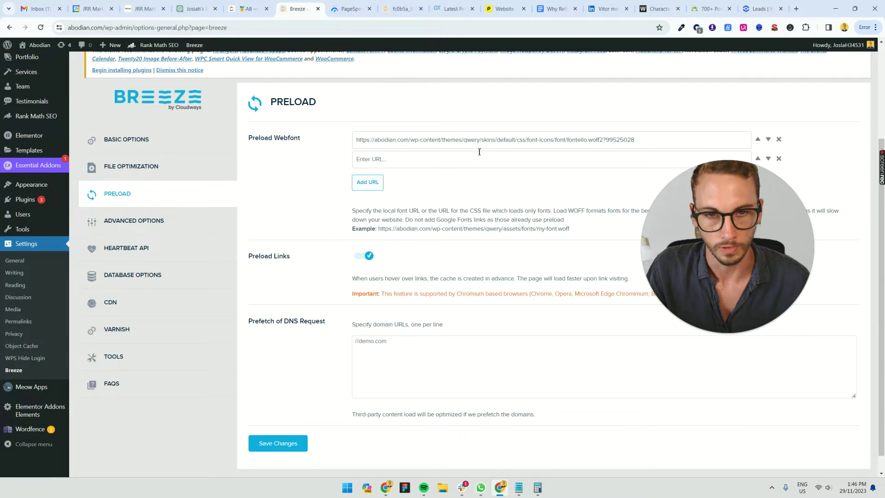
pyautogui.doubleClick(488, 139)
pyautogui.tripleClick(495, 145)
pyautogui.moveTo(725, 163); pyautogui.dragTo(734, 255)
pyautogui.moveTo(710, 210); pyautogui.dragTo(758, 211)
pyautogui.click(761, 213)
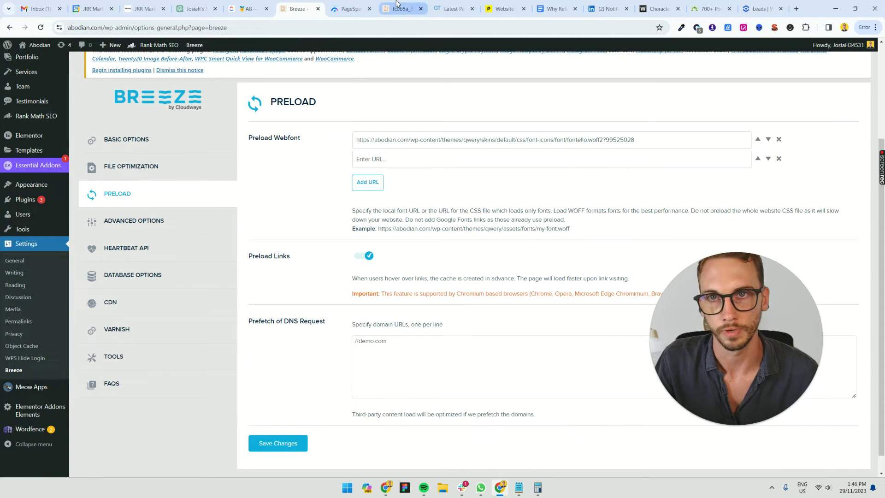
pyautogui.click(349, 9)
# - Filter the GTmetrix waterfall to font requests only
pyautogui.scroll(-10, 286, 223)
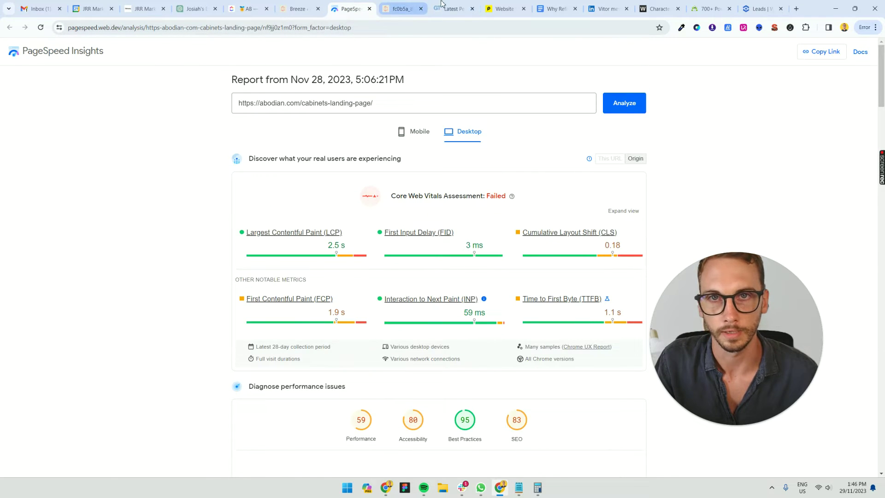
pyautogui.hotkey('ctrl', 'Tab')
pyautogui.hotkey('ctrl', 'Tab')
pyautogui.scroll(-3, 312, 293)
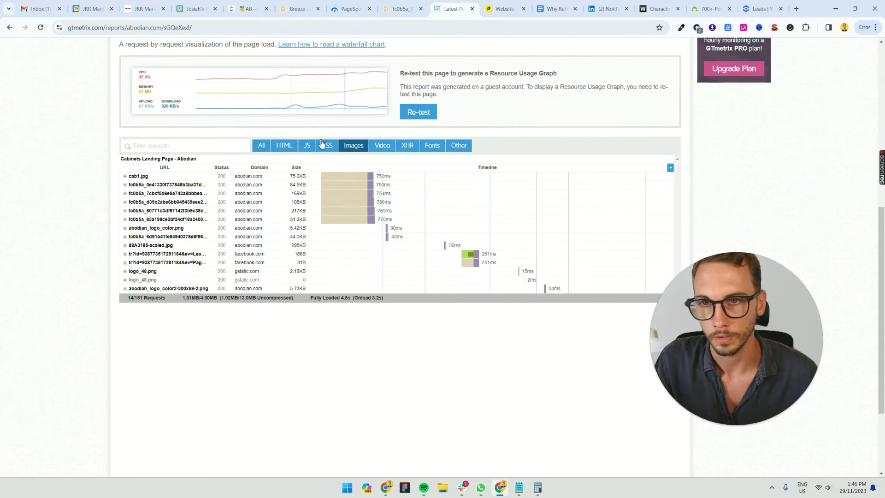
pyautogui.click(432, 146)
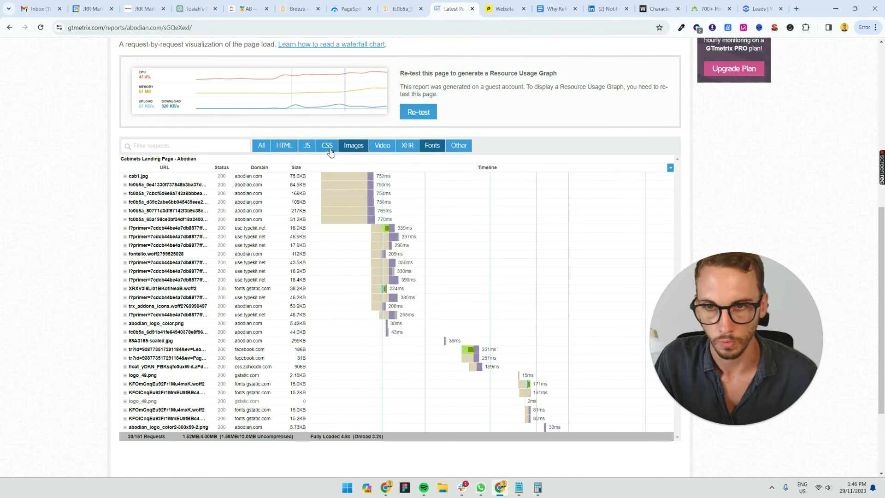
pyautogui.click(349, 146)
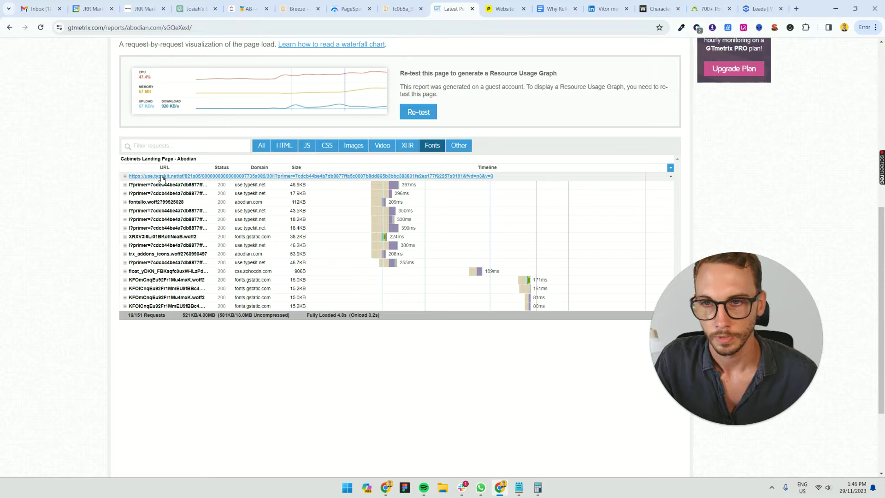
# - Copy the first use.typekit.net font file's full URL for Breeze's empty webfont field
pyautogui.rightClick(163, 179)
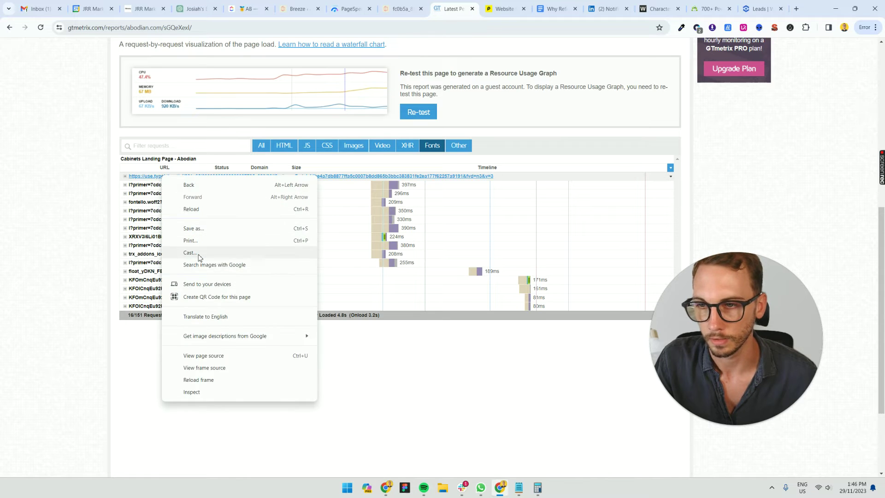
pyautogui.click(109, 191)
pyautogui.click(159, 177)
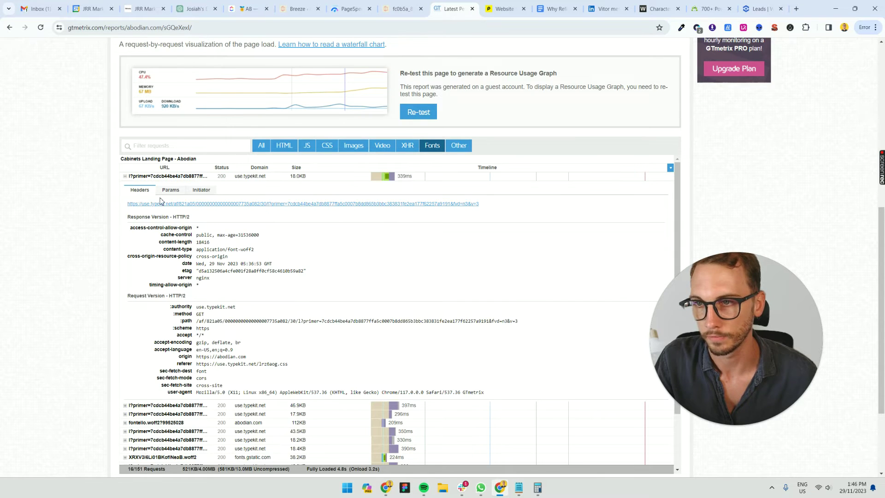
pyautogui.rightClick(167, 205)
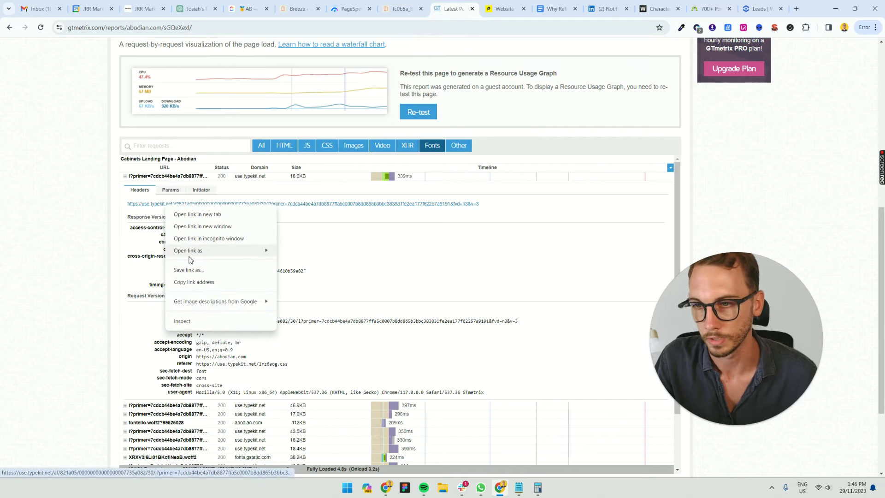
pyautogui.click(193, 282)
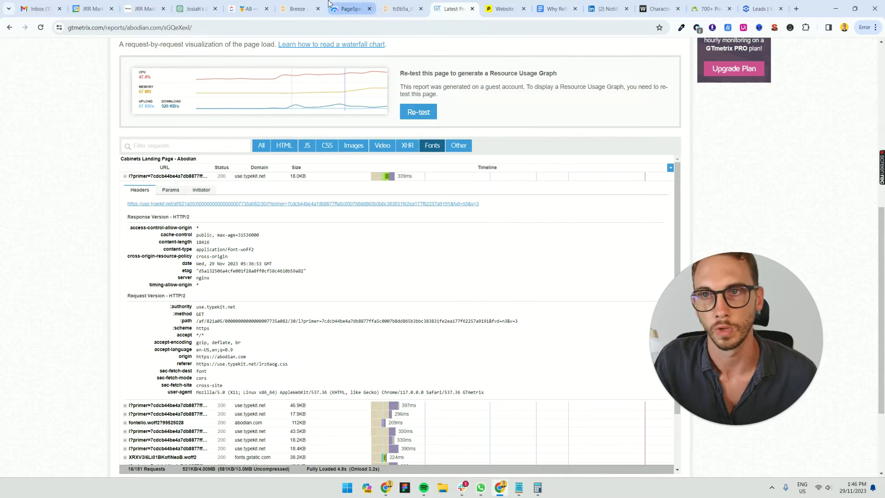
pyautogui.click(297, 8)
pyautogui.click(361, 159)
# - Save the pasted Typekit font URL as a Breeze preloaded webfont and add a third empty webfont slot
pyautogui.hotkey('ctrl', 'v')
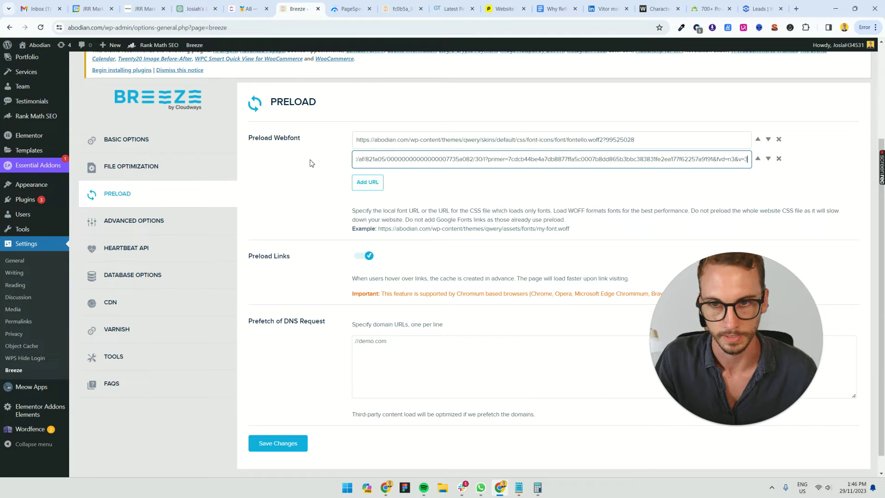
pyautogui.click(287, 443)
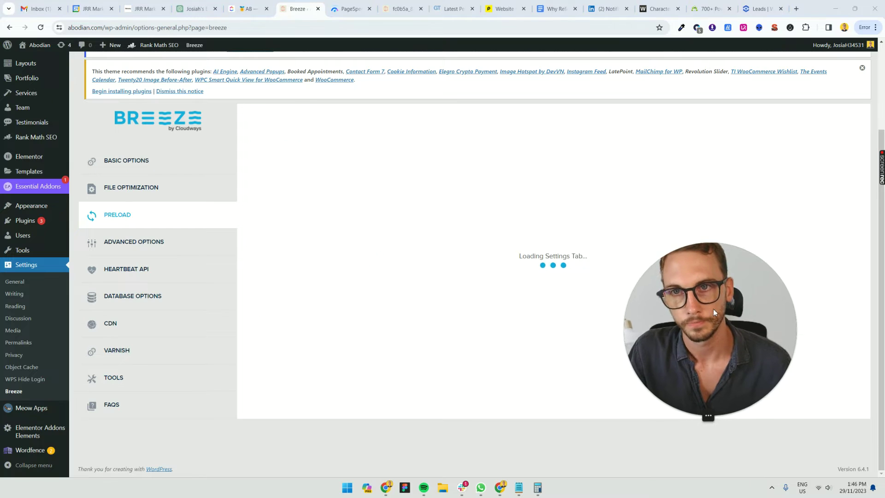
pyautogui.moveTo(543, 160); pyautogui.dragTo(374, 153)
pyautogui.click(576, 157)
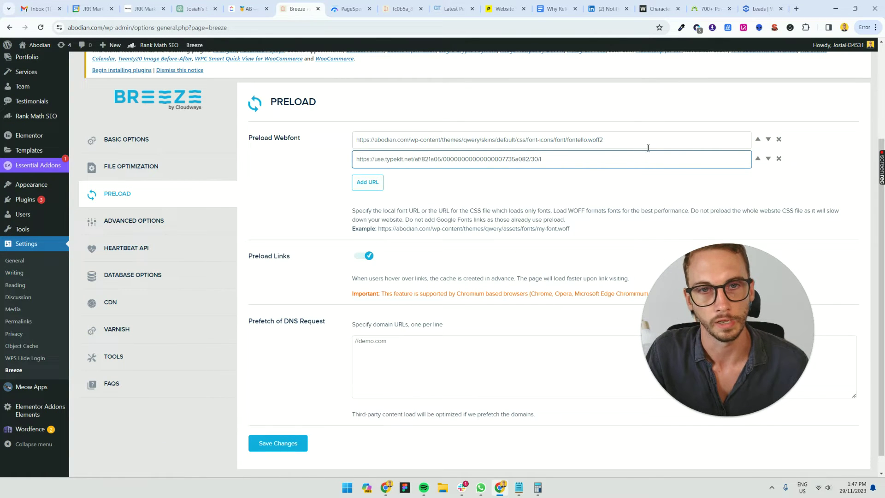
pyautogui.click(367, 182)
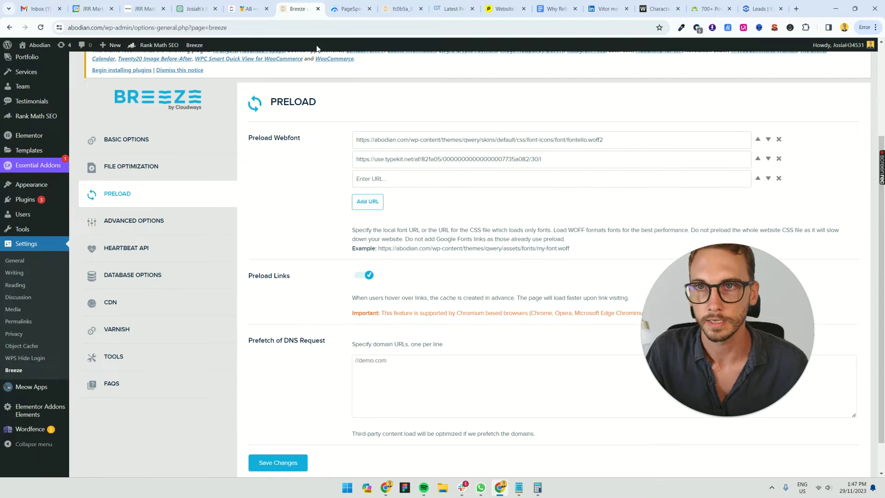
# - Collapse the expanded font request and switch the GTmetrix waterfall from fonts-only back to All requests
pyautogui.click(452, 8)
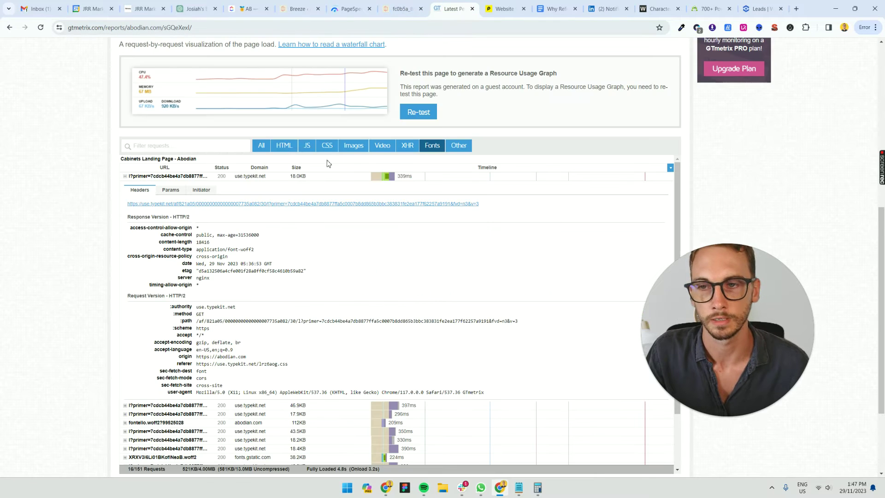
pyautogui.click(177, 176)
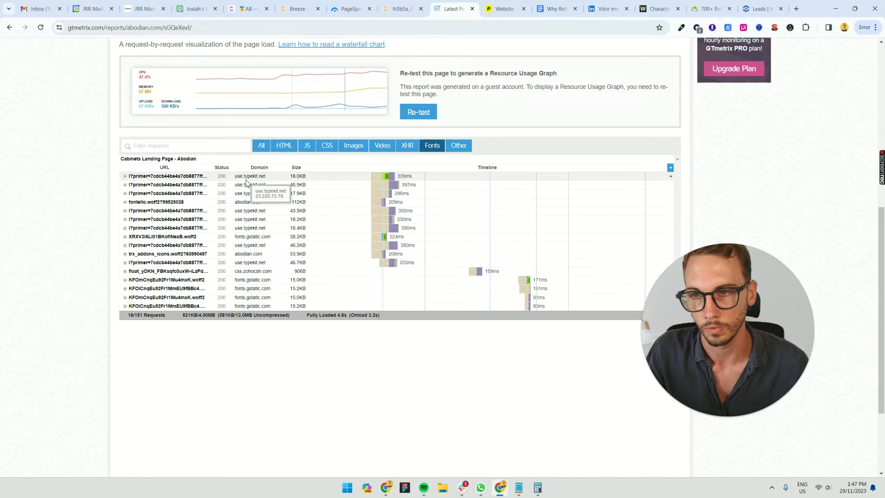
pyautogui.scroll(4, 261, 334)
pyautogui.click(261, 318)
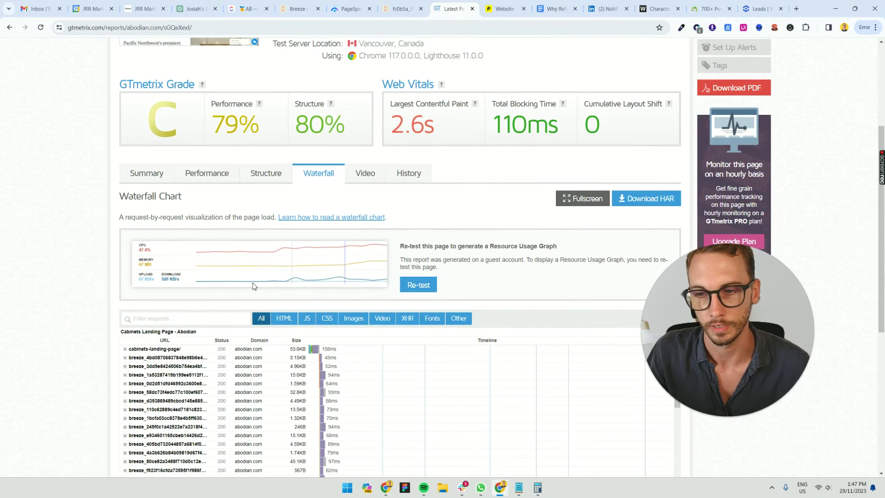
pyautogui.scroll(-3, 332, 160)
pyautogui.scroll(-3, 299, 378)
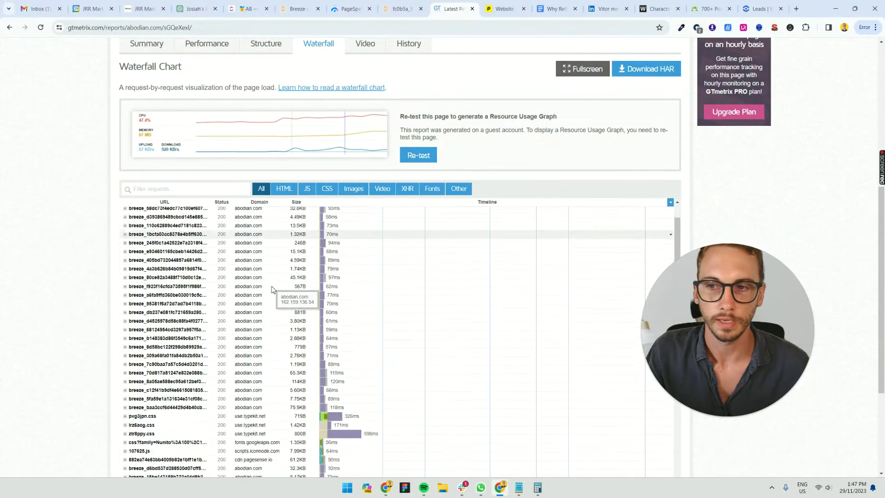
pyautogui.scroll(5, 277, 323)
pyautogui.scroll(2, 272, 289)
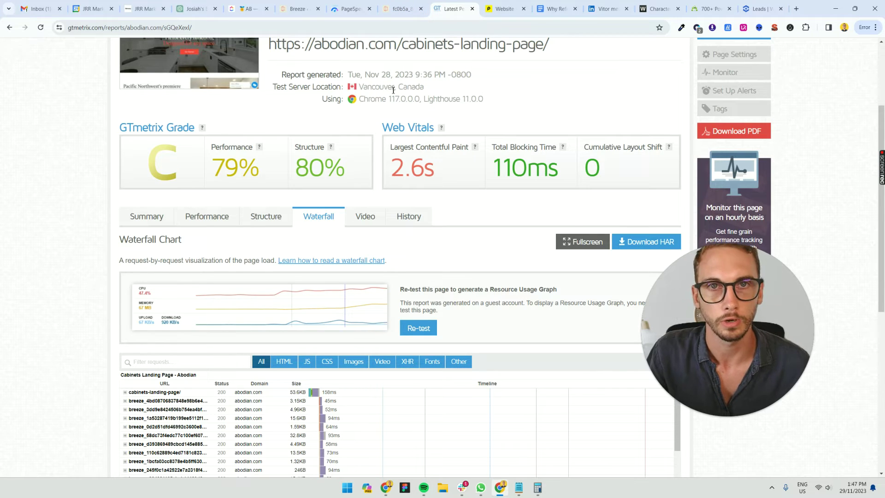
# - Reopen the cabinets landing page in a new tab and scroll down to the Kitchen gallery
pyautogui.hotkey('ctrl', 'shift', 't')
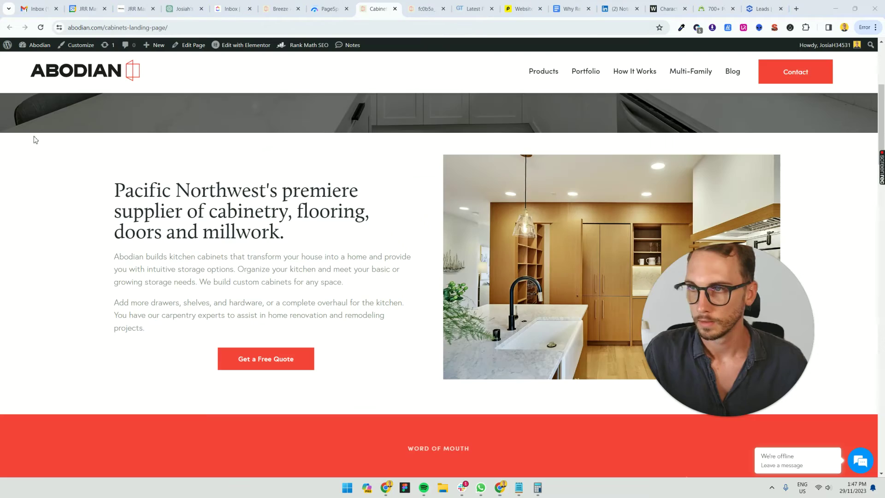
pyautogui.scroll(-4, 321, 272)
pyautogui.scroll(3, 312, 261)
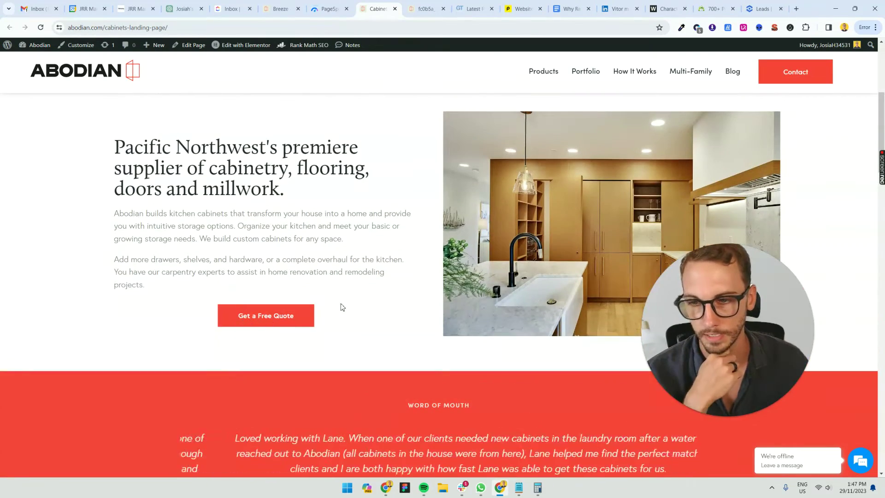
pyautogui.scroll(-9, 403, 269)
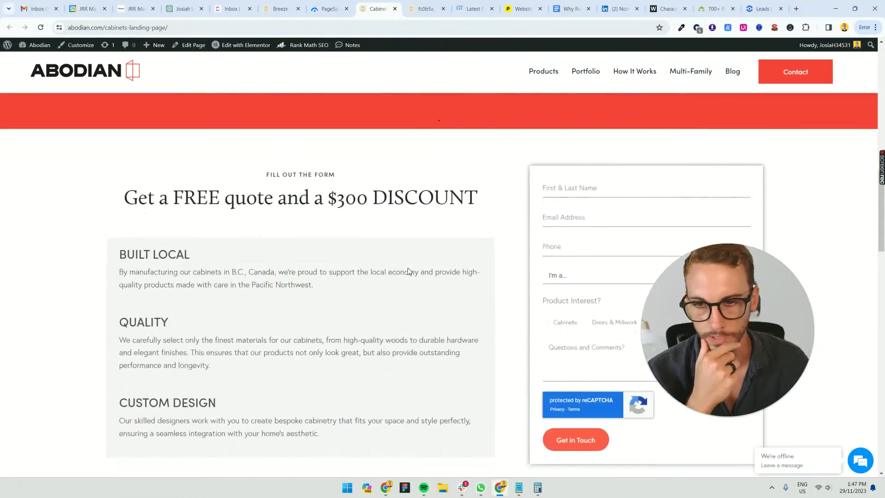
pyautogui.scroll(-8, 407, 271)
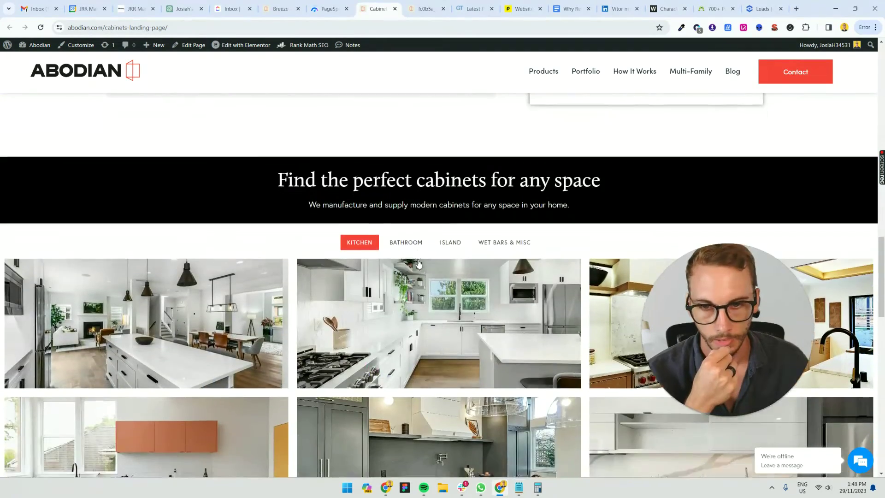
pyautogui.scroll(-3, 418, 262)
# - Enlarge the second kitchen photo, step through to the fifth, then close the viewer
pyautogui.click(371, 253)
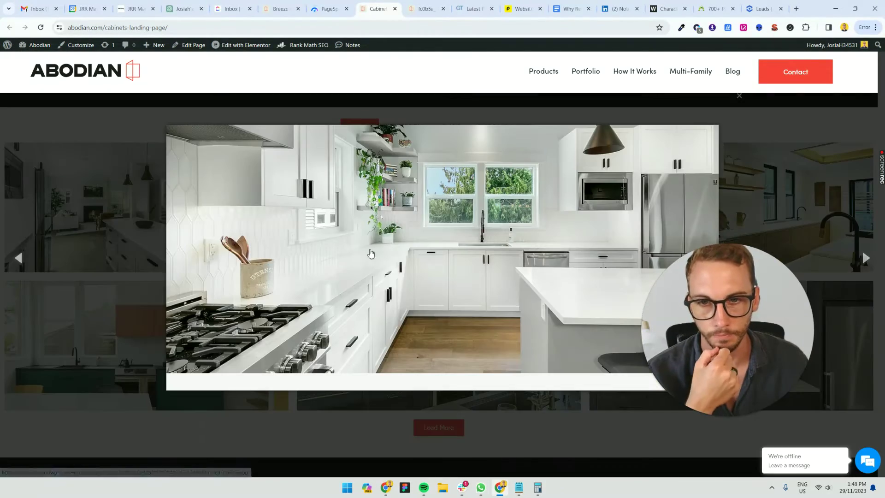
pyautogui.press('Right')
pyautogui.press('Right')
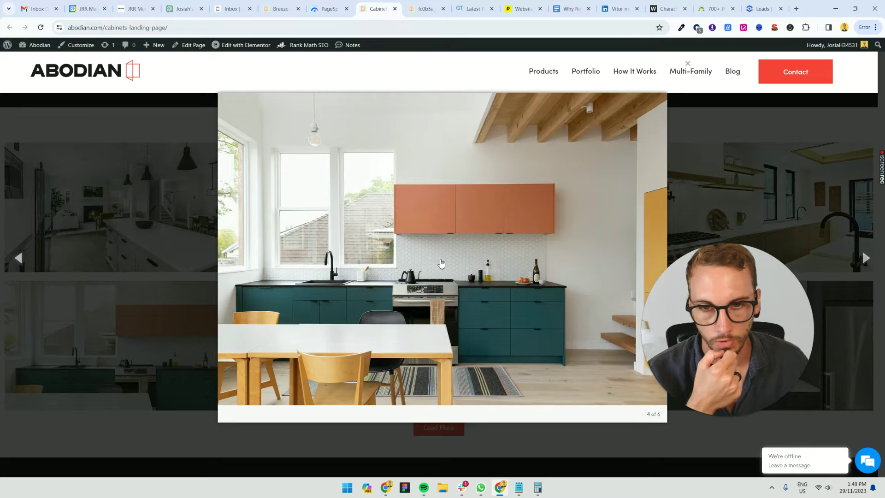
pyautogui.press('Right')
pyautogui.click(768, 150)
# - Switch the gallery between Bathroom, Island, Bathroom again and back to Kitchen cabinet photos
pyautogui.scroll(2, 433, 256)
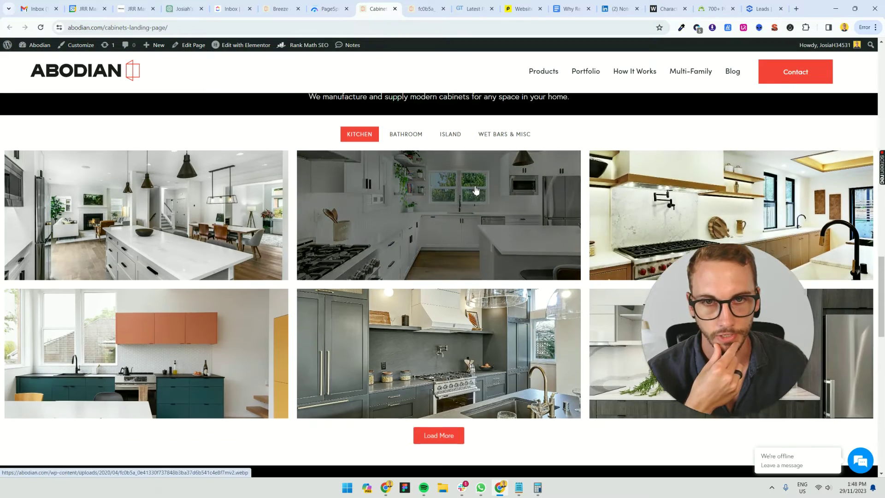
pyautogui.scroll(-4, 438, 244)
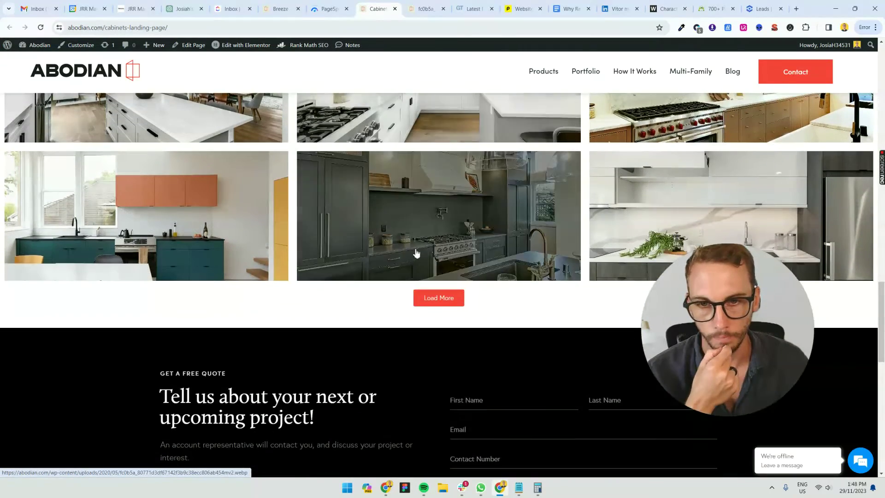
pyautogui.scroll(2, 415, 253)
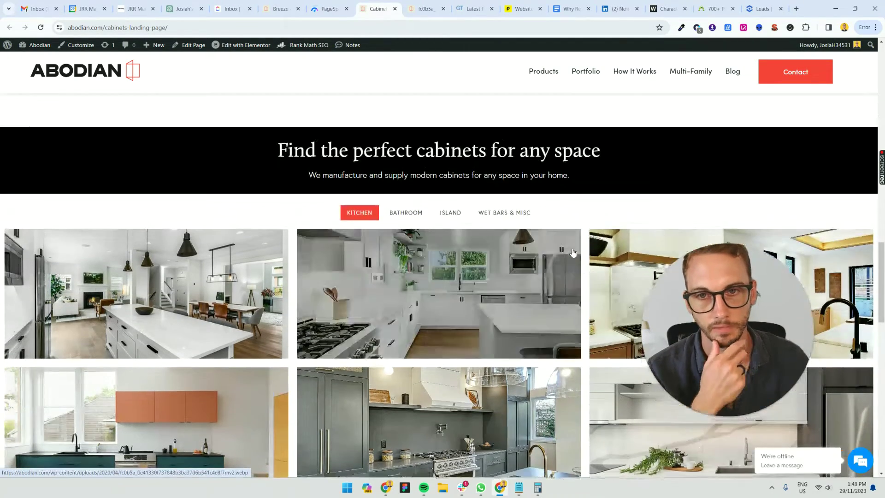
pyautogui.scroll(3, 417, 208)
pyautogui.click(416, 208)
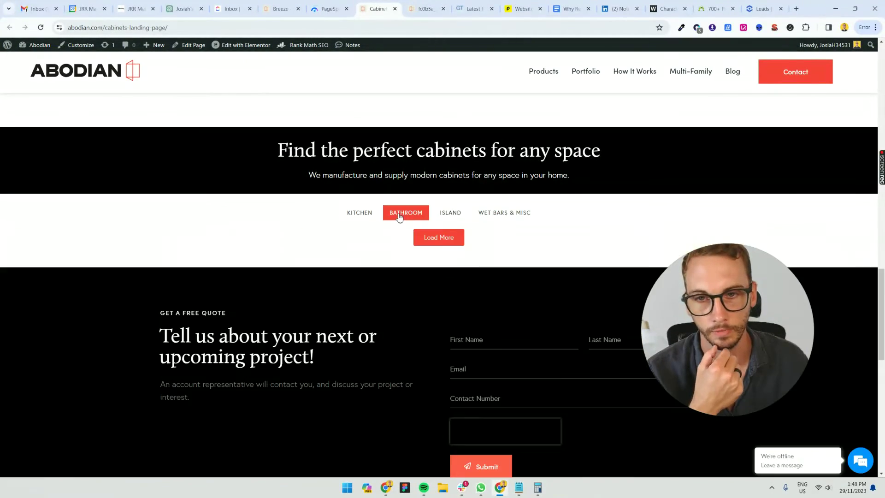
pyautogui.click(459, 215)
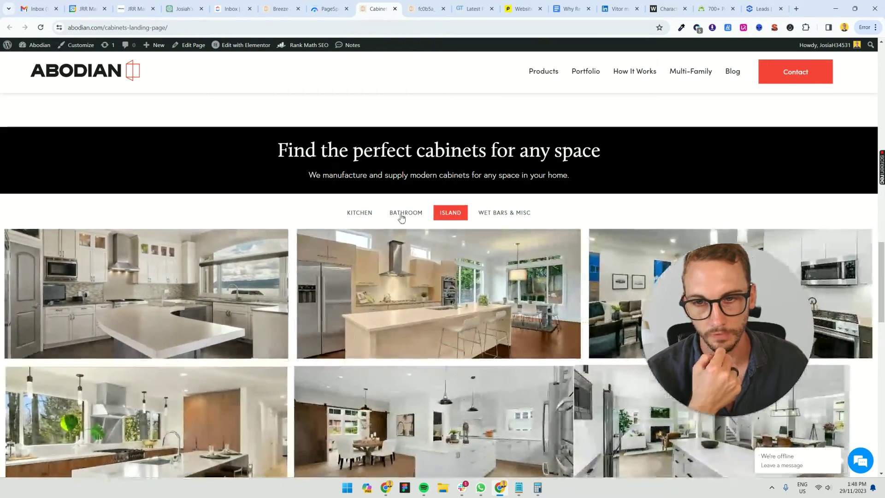
pyautogui.click(402, 213)
pyautogui.click(360, 214)
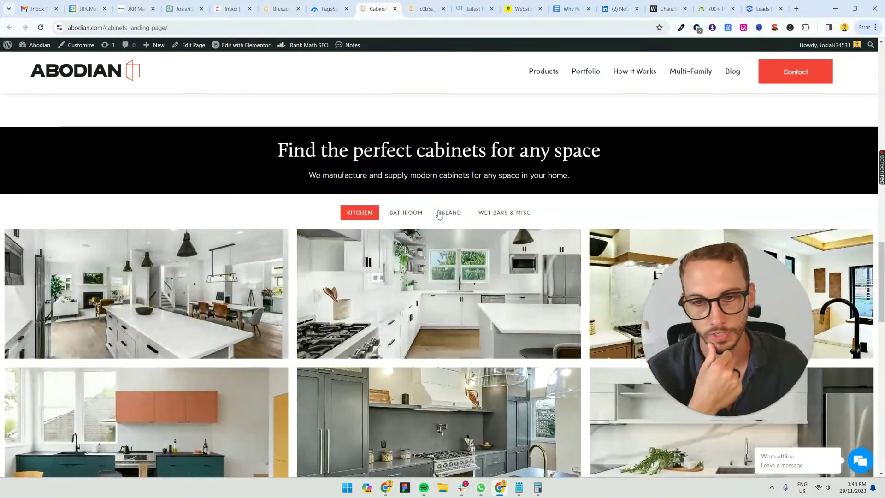
# - Close the incoming WhatsApp message notification on the landing page
pyautogui.scroll(-8, 439, 213)
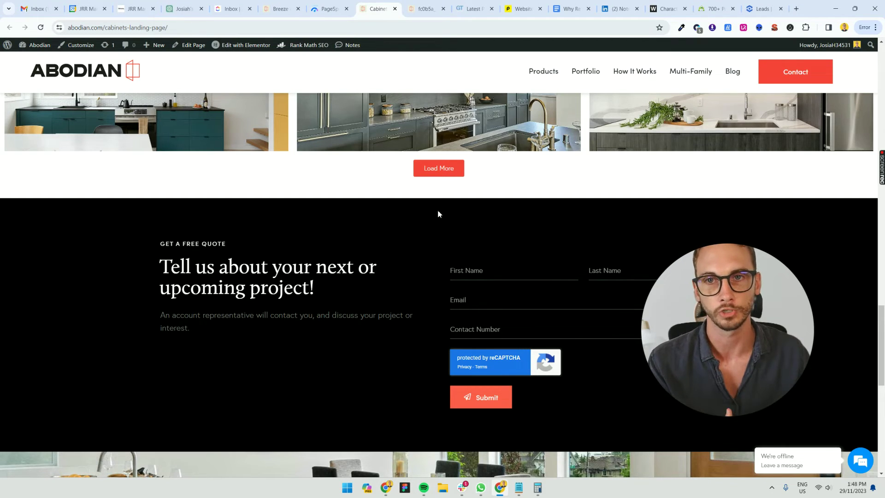
pyautogui.scroll(4, 438, 213)
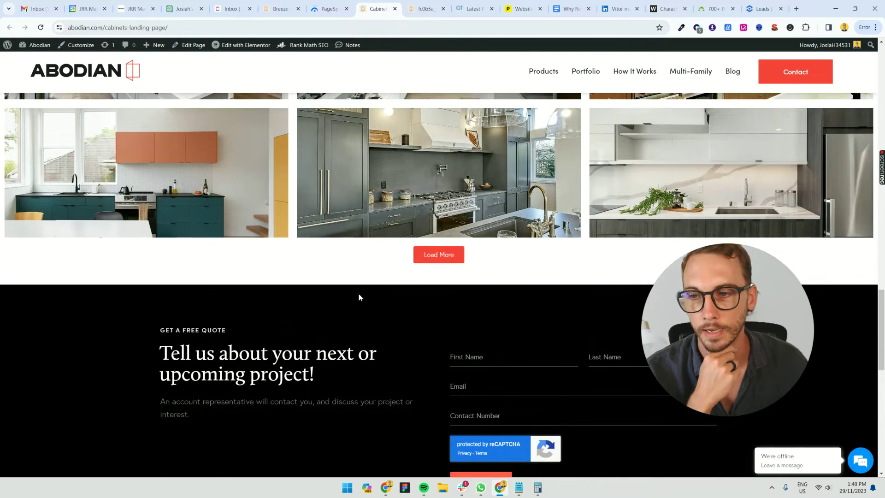
pyautogui.scroll(2, 359, 297)
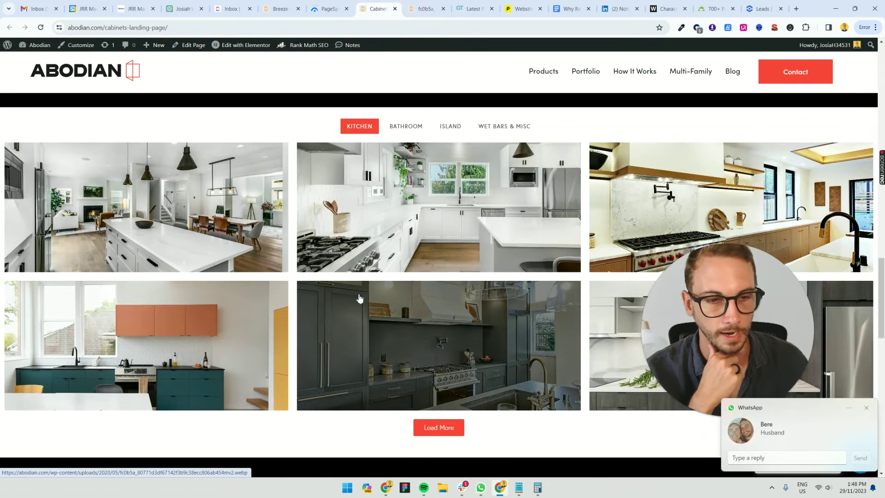
pyautogui.click(866, 410)
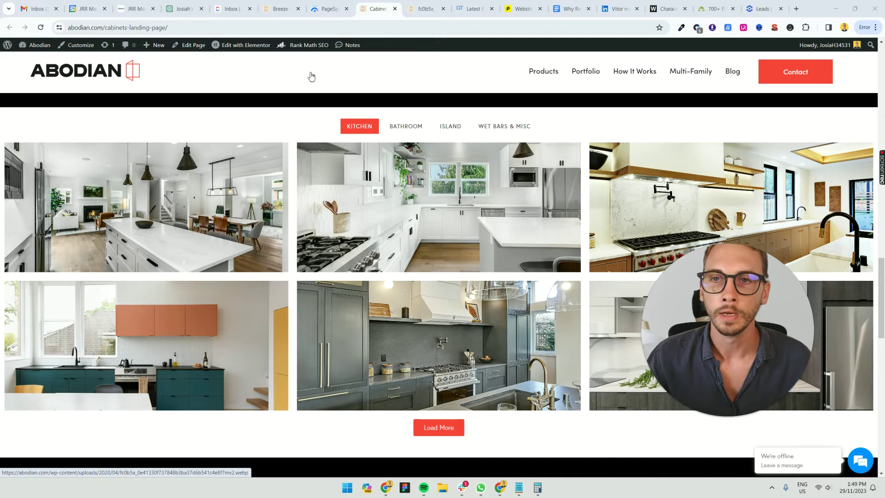
# - Scroll through the Abodian landing page, then return to the GTmetrix report showing grade C, 79% performance
pyautogui.scroll(-8, 326, 165)
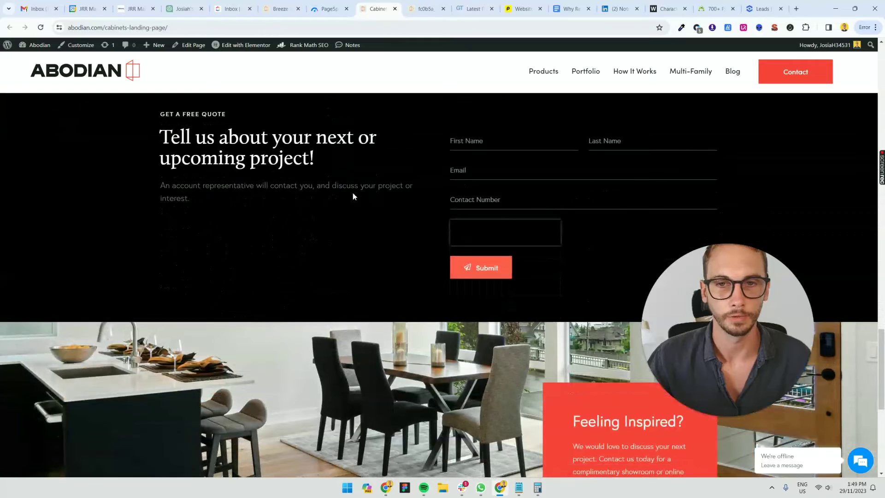
pyautogui.scroll(-7, 352, 192)
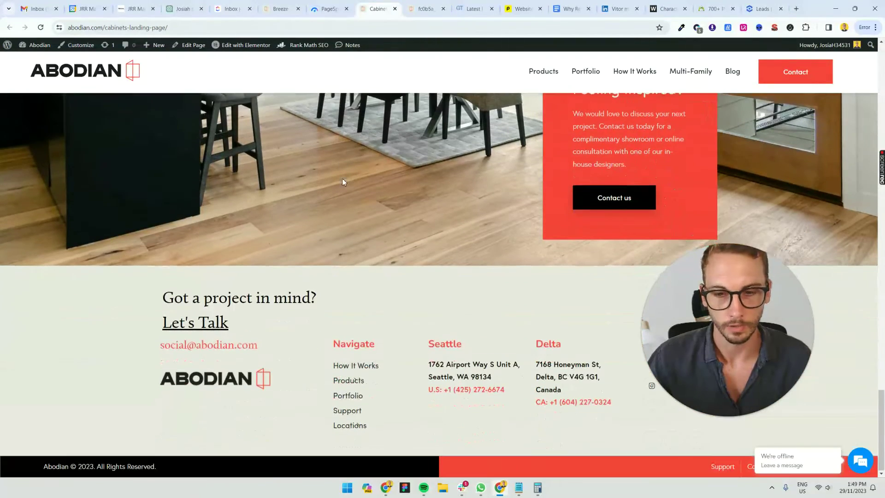
pyautogui.scroll(1, 364, 199)
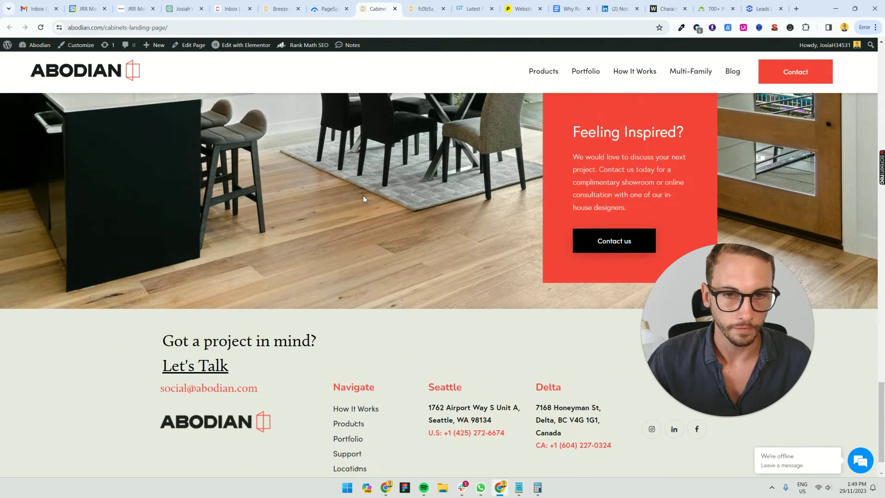
pyautogui.scroll(12, 364, 199)
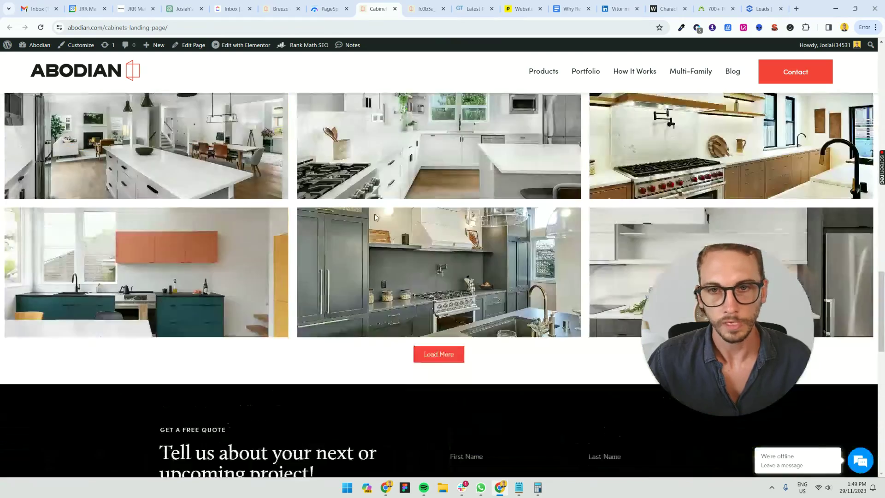
pyautogui.scroll(-5, 375, 217)
pyautogui.scroll(3, 349, 234)
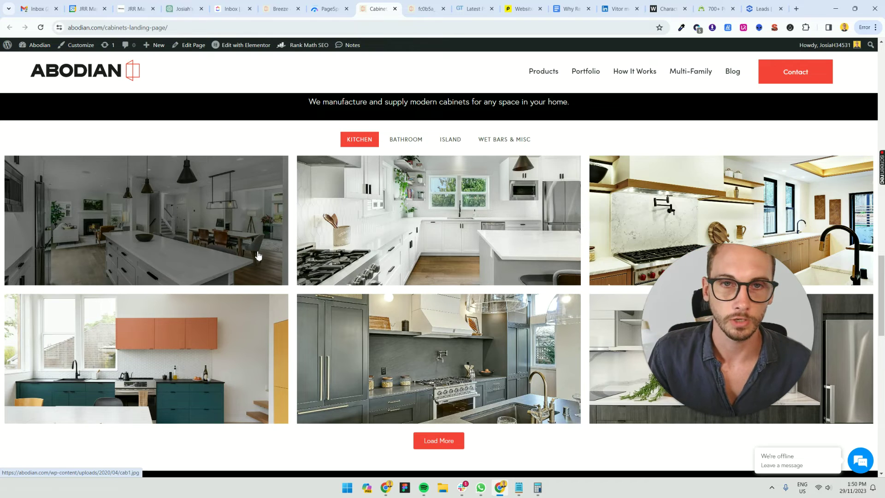
pyautogui.scroll(10, 265, 251)
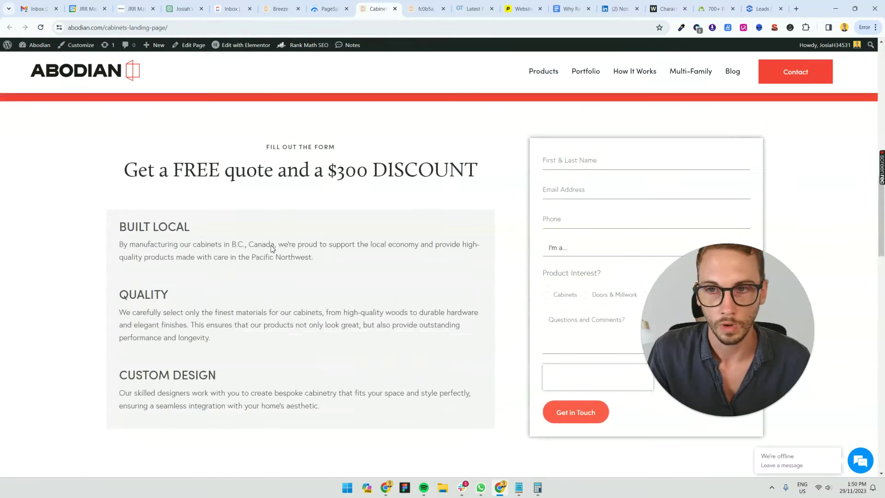
pyautogui.scroll(10, 272, 249)
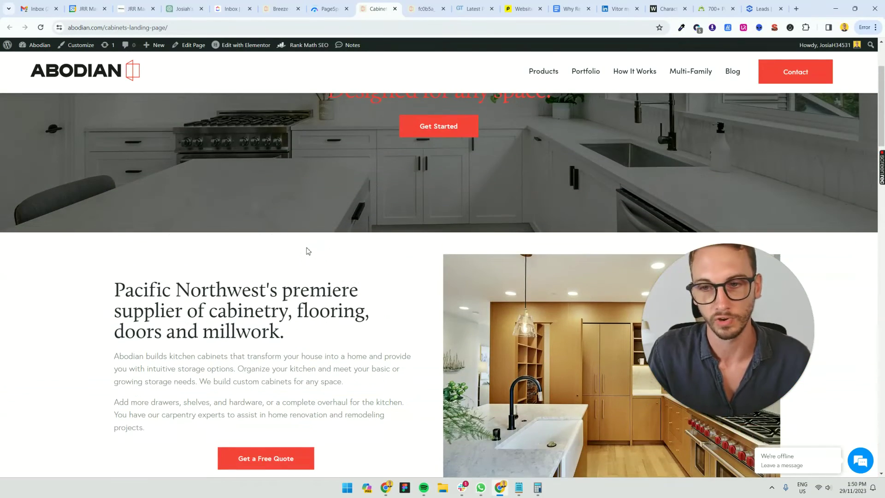
pyautogui.scroll(3, 311, 250)
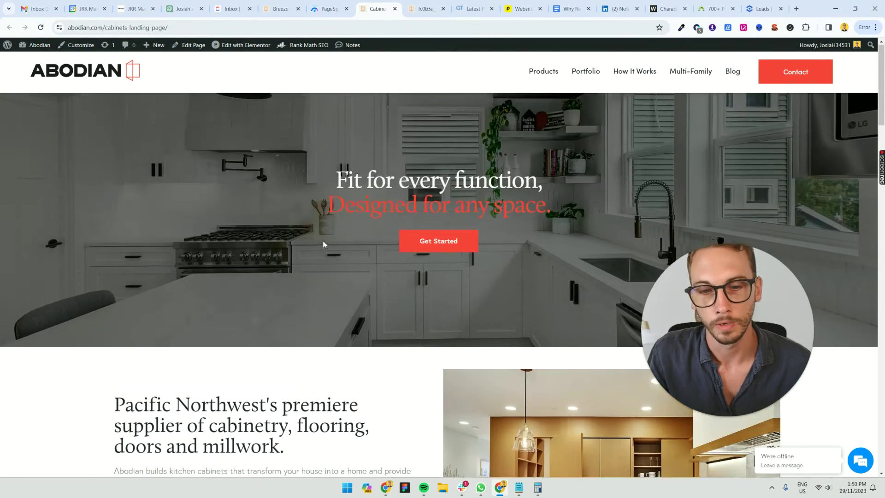
pyautogui.scroll(-6, 323, 241)
pyautogui.scroll(-15, 385, 204)
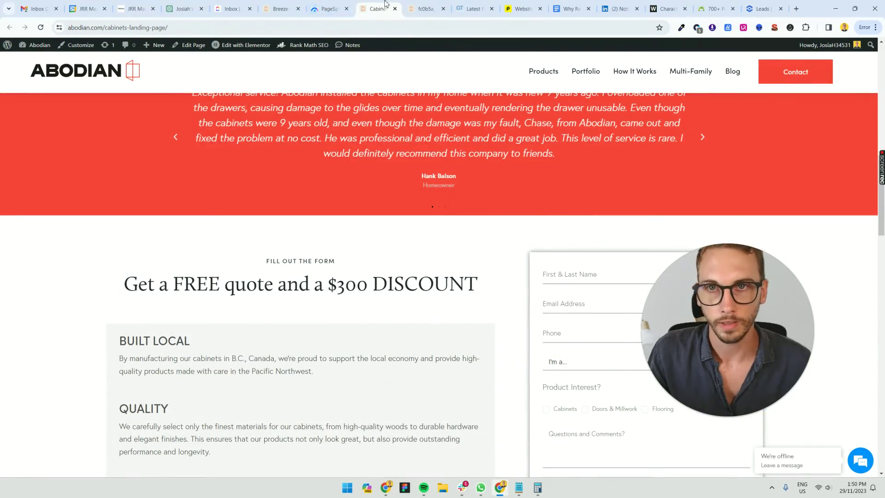
pyautogui.click(479, 4)
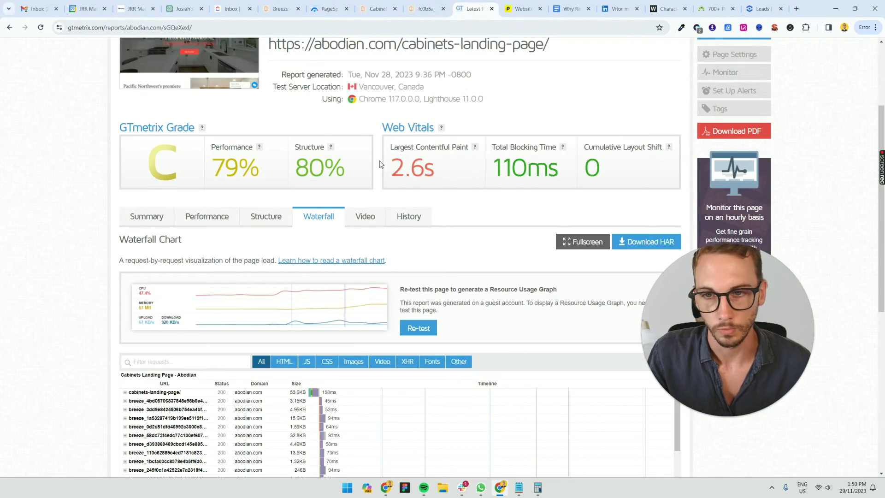
pyautogui.scroll(-1, 369, 159)
pyautogui.scroll(-3, 337, 138)
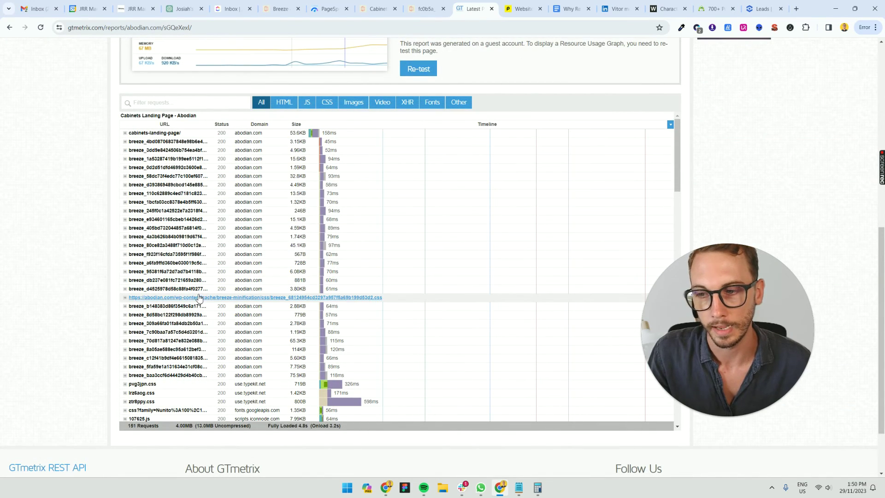
pyautogui.scroll(3, 358, 194)
pyautogui.click(354, 231)
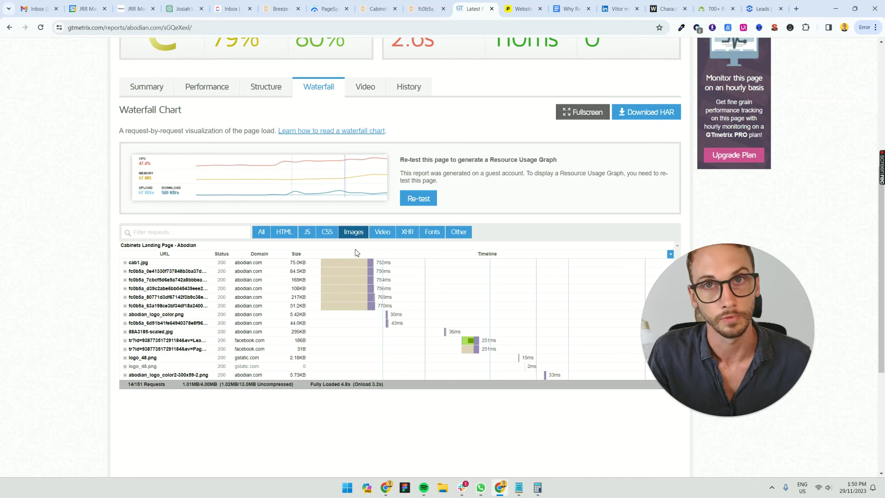
pyautogui.click(330, 236)
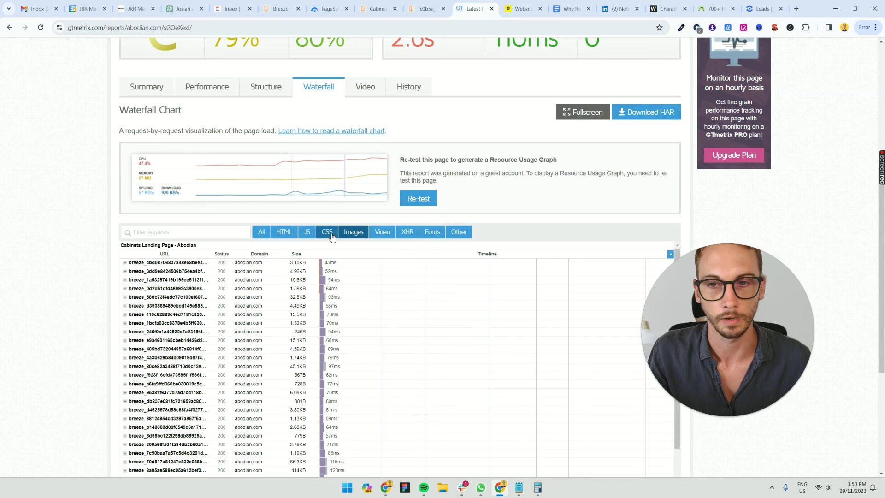
pyautogui.click(263, 236)
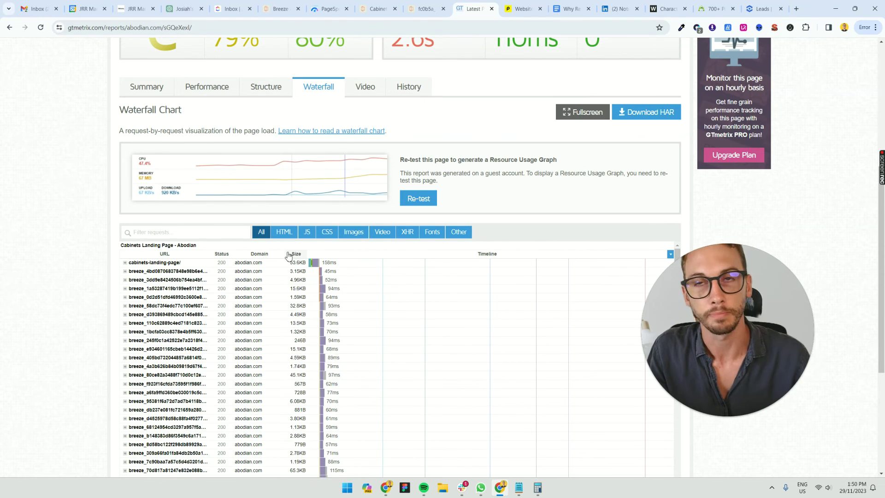
pyautogui.scroll(-3, 223, 228)
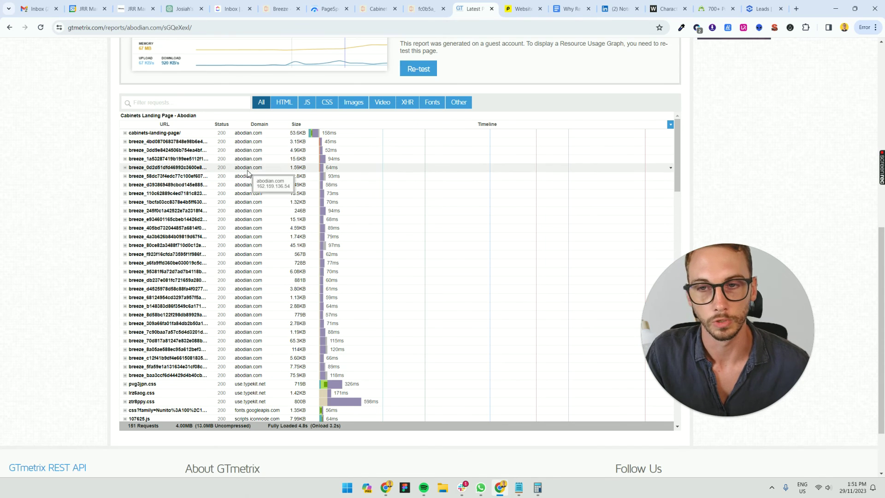
pyautogui.scroll(5, 248, 173)
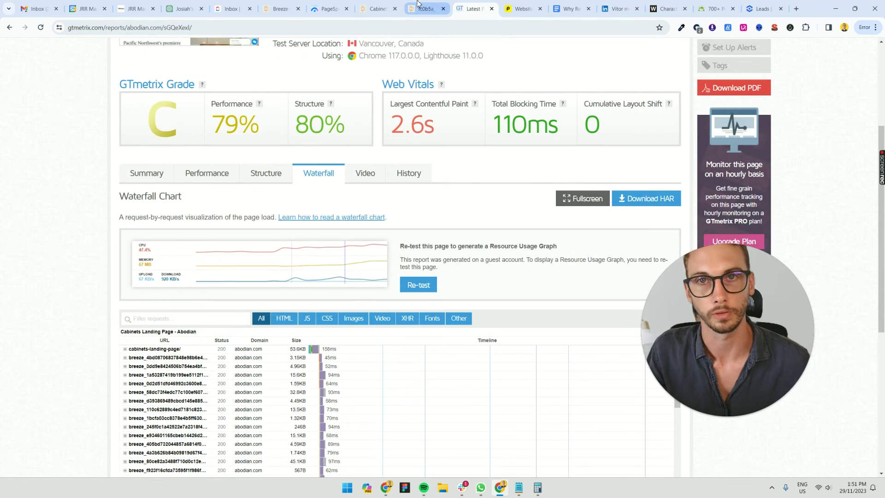
# - In Pingdom's results, highlight the 5.4 MB image size and the Script-through-other content size rows
pyautogui.click(523, 9)
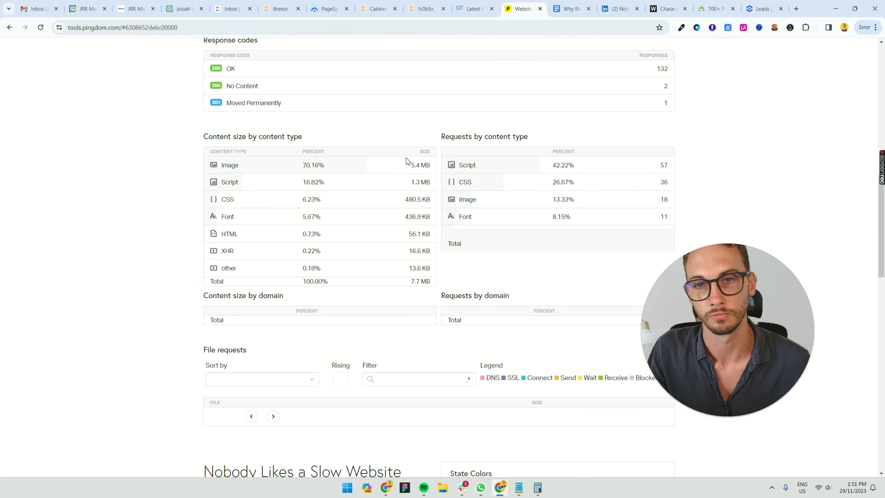
pyautogui.moveTo(406, 161); pyautogui.dragTo(428, 165)
pyautogui.click(422, 179)
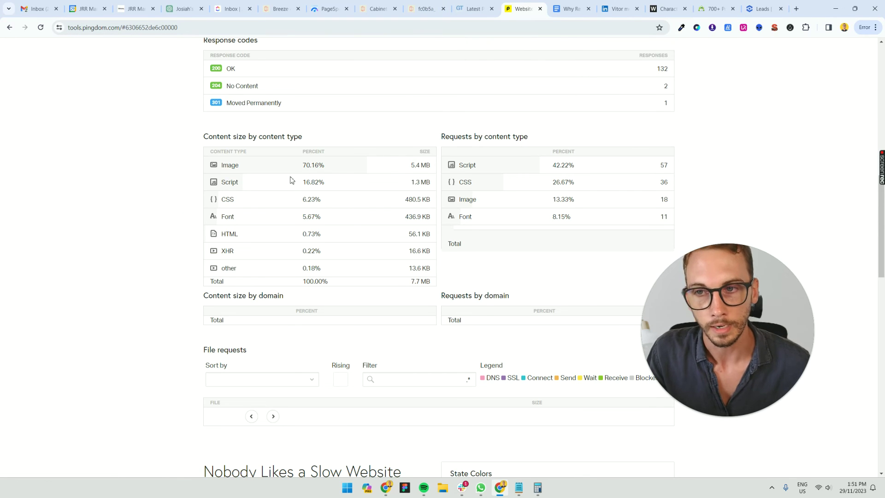
pyautogui.moveTo(219, 183); pyautogui.dragTo(421, 276)
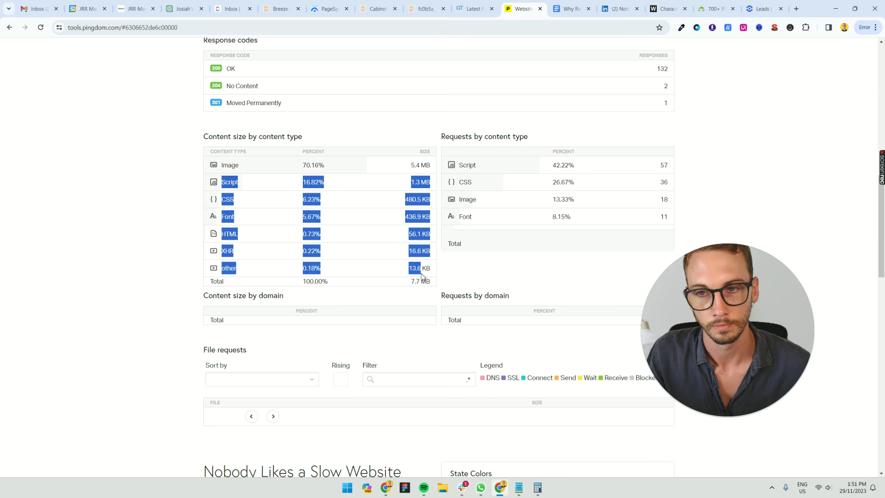
pyautogui.click(401, 260)
pyautogui.moveTo(210, 183); pyautogui.dragTo(433, 273)
pyautogui.click(399, 265)
# - Scroll through Pingdom's results: grade D 65, 7.7 MB page size, 2.67 s load, 135 requests
pyautogui.scroll(4, 400, 265)
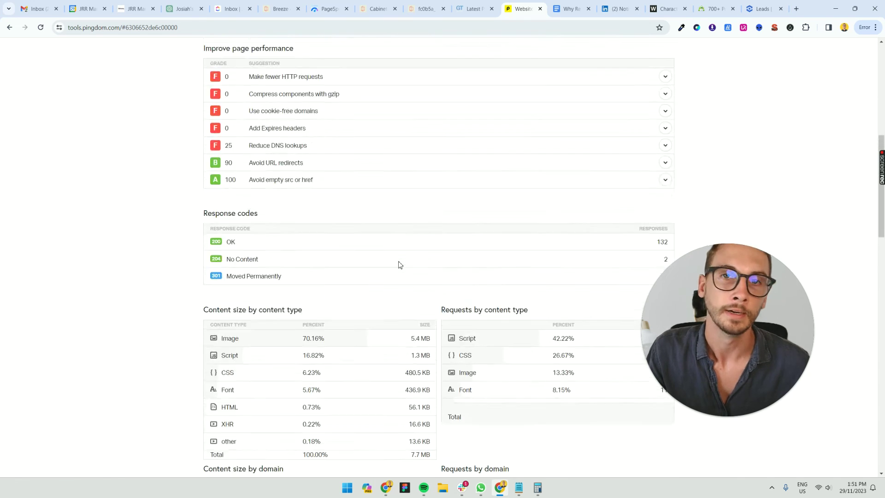
pyautogui.scroll(-2, 399, 265)
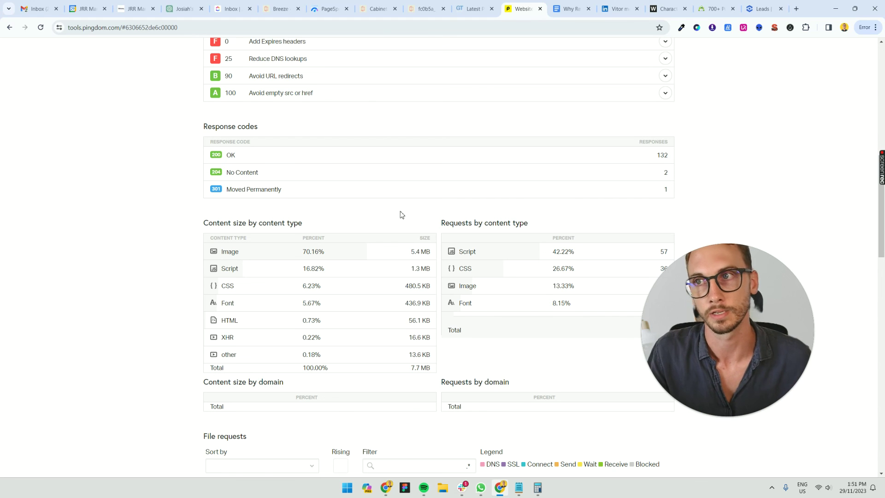
pyautogui.scroll(10, 375, 200)
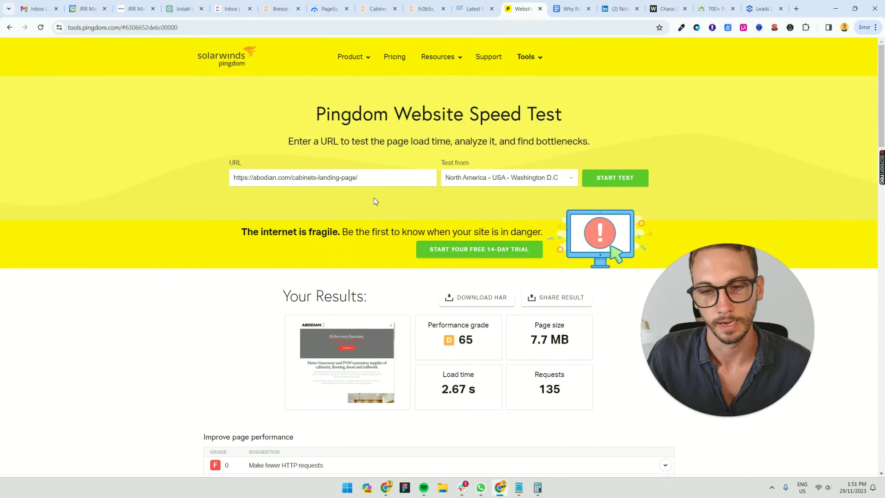
pyautogui.scroll(-5, 374, 201)
pyautogui.scroll(-3, 374, 201)
pyautogui.scroll(3, 375, 201)
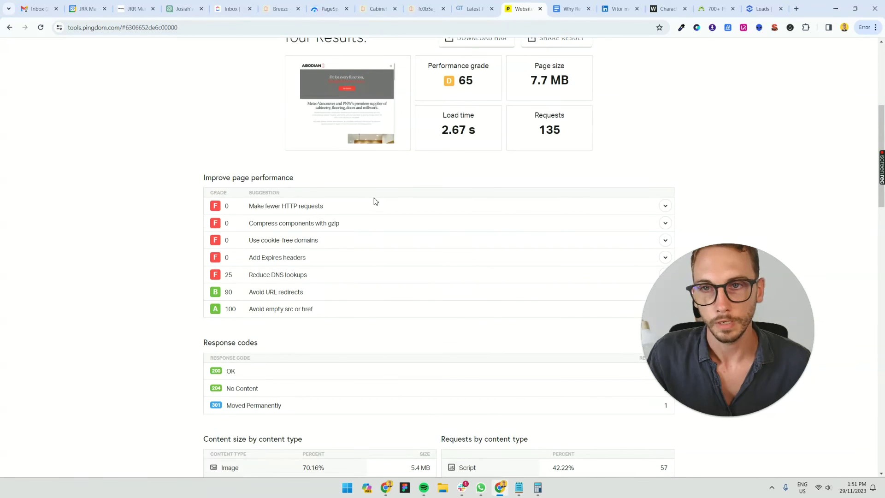
pyautogui.scroll(-3, 375, 201)
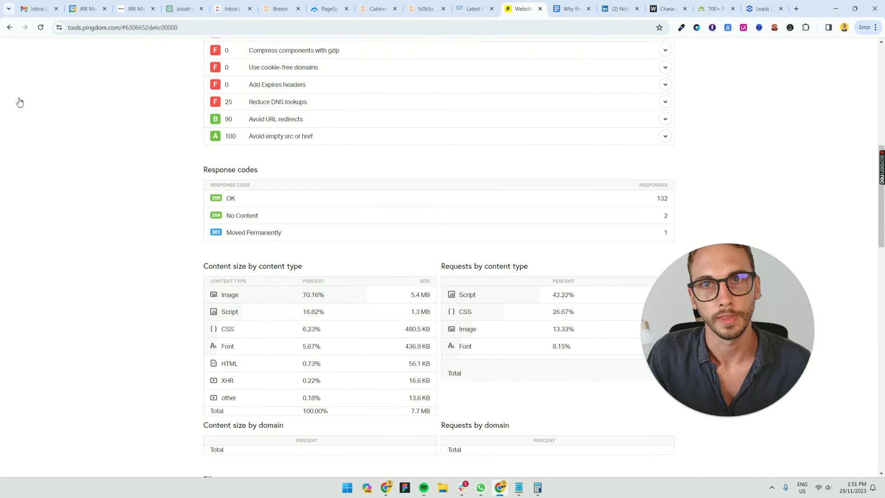